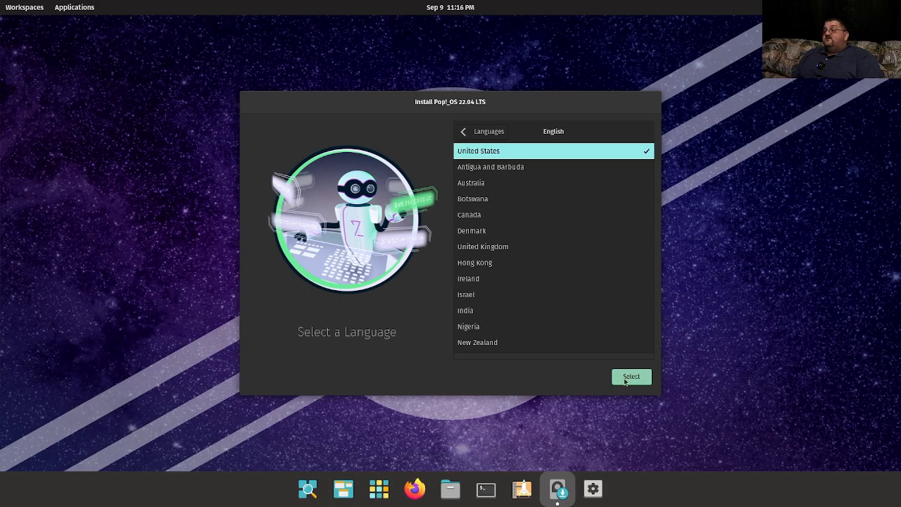
- Accept English (United States) as the language and the default English (US) keyboard layout
click(631, 380)
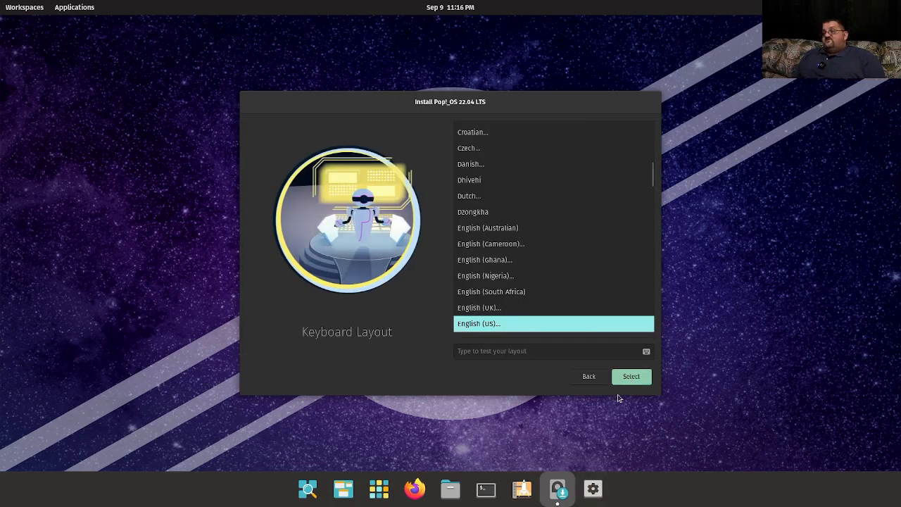
click(642, 379)
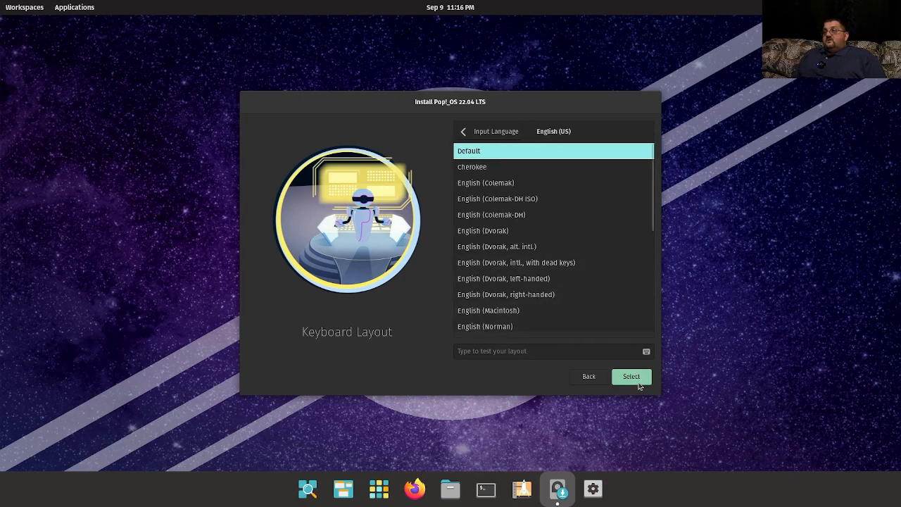
click(647, 382)
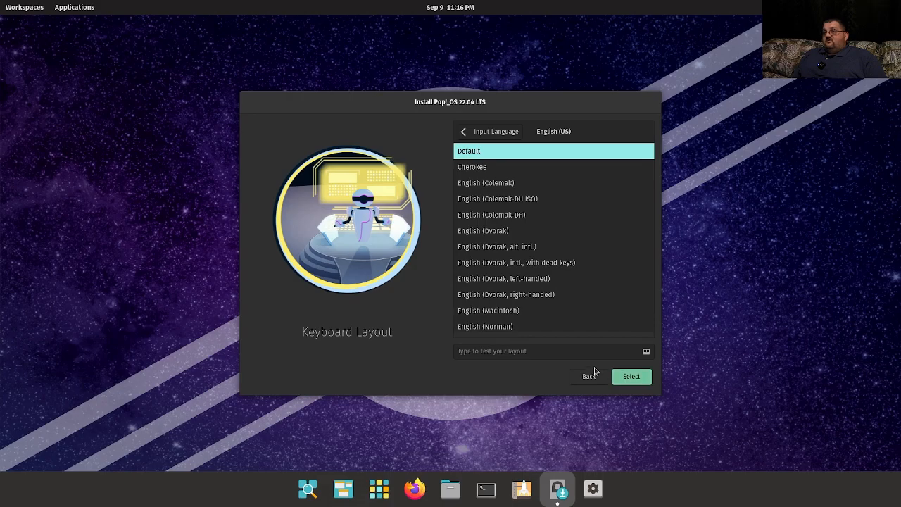
- Choose a clean install on the ATA ADATA SU635 drive and confirm erasing it and installing
click(490, 217)
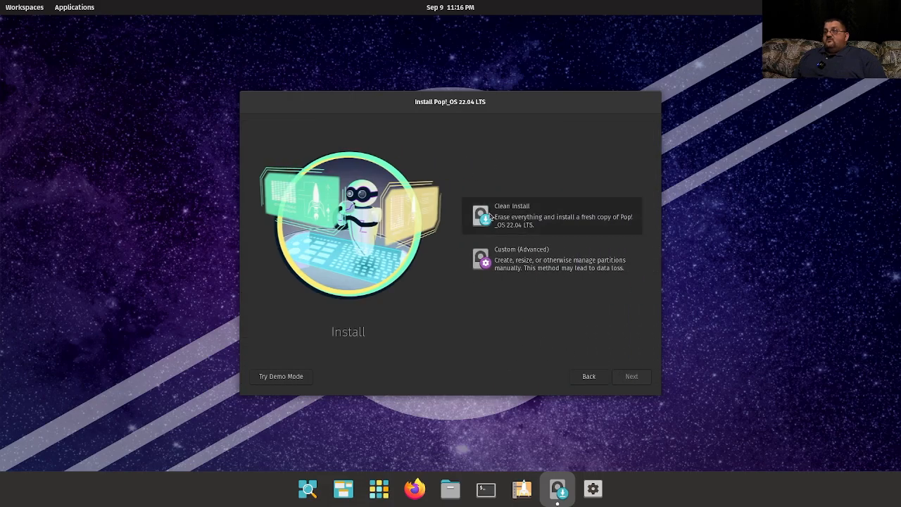
click(632, 383)
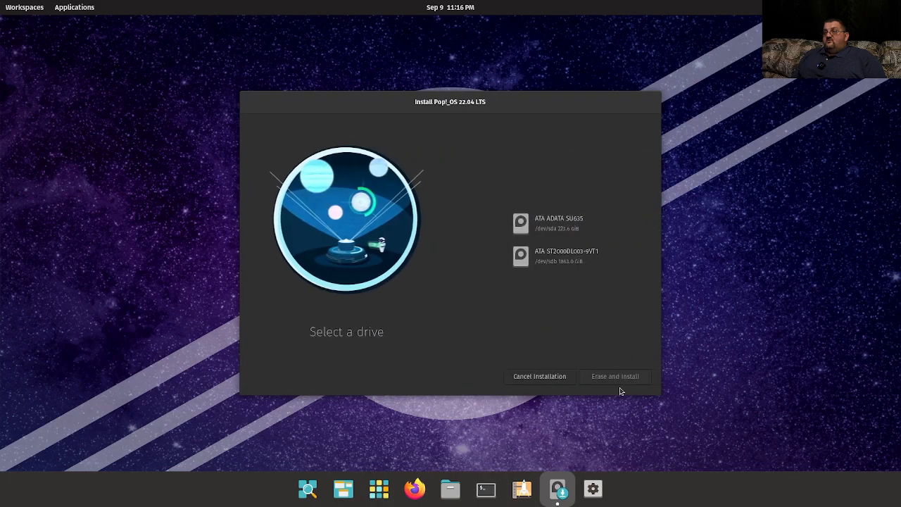
click(563, 225)
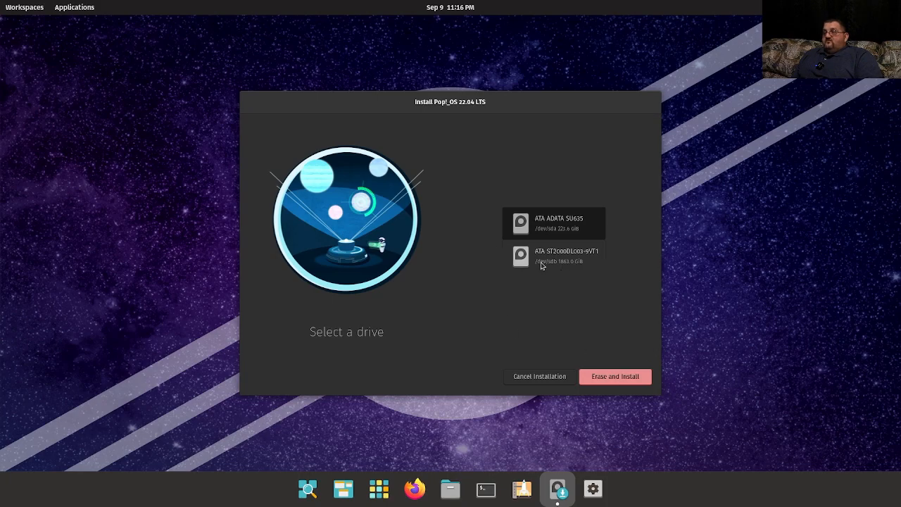
click(548, 230)
click(547, 229)
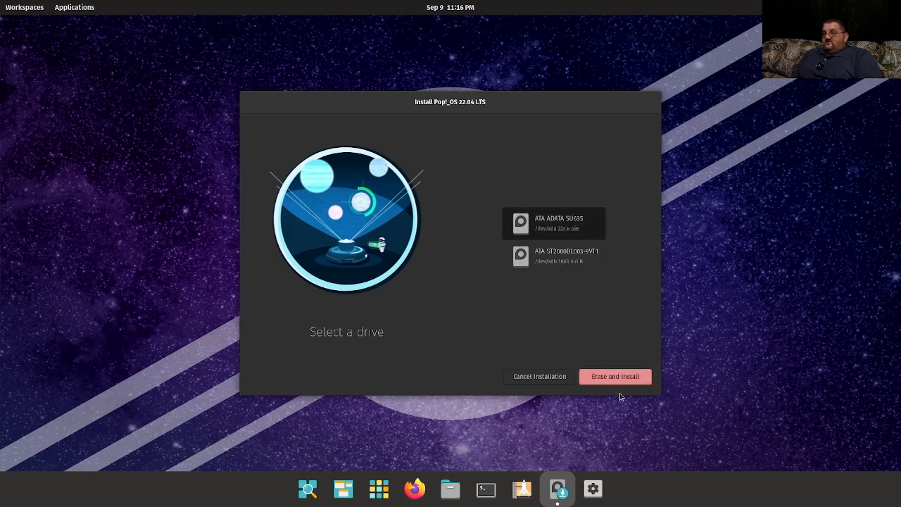
click(633, 378)
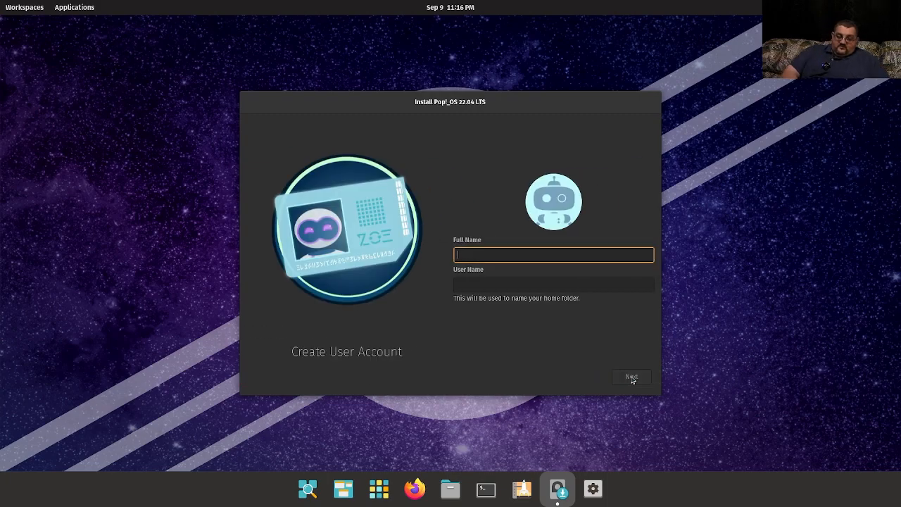
- Create the user account with a full name and a confirmed account password, and decline drive encryption
text(Tech Eric)
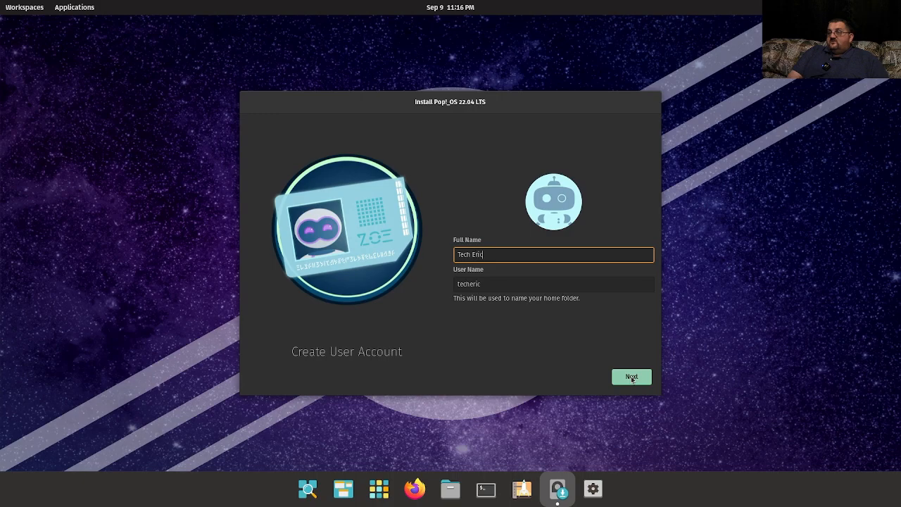
click(631, 377)
text(***)
key(Tab)
text(*)
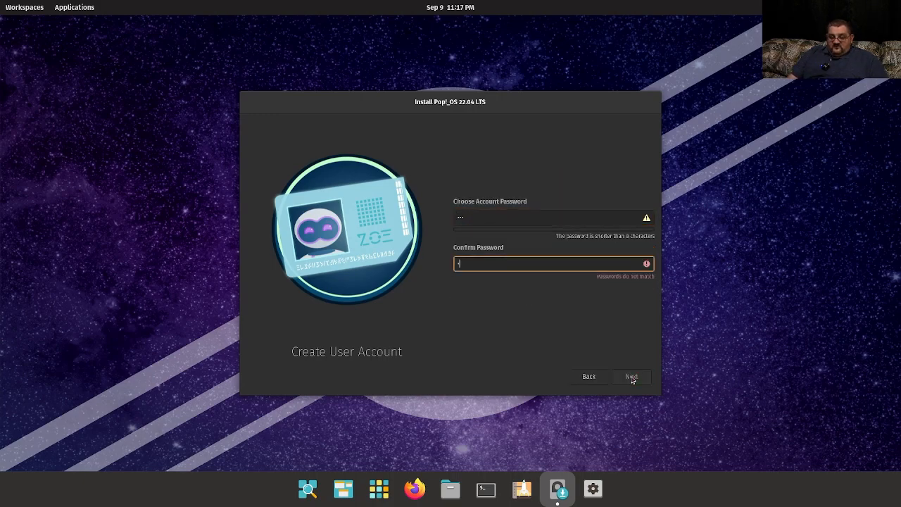
text(**)
click(632, 377)
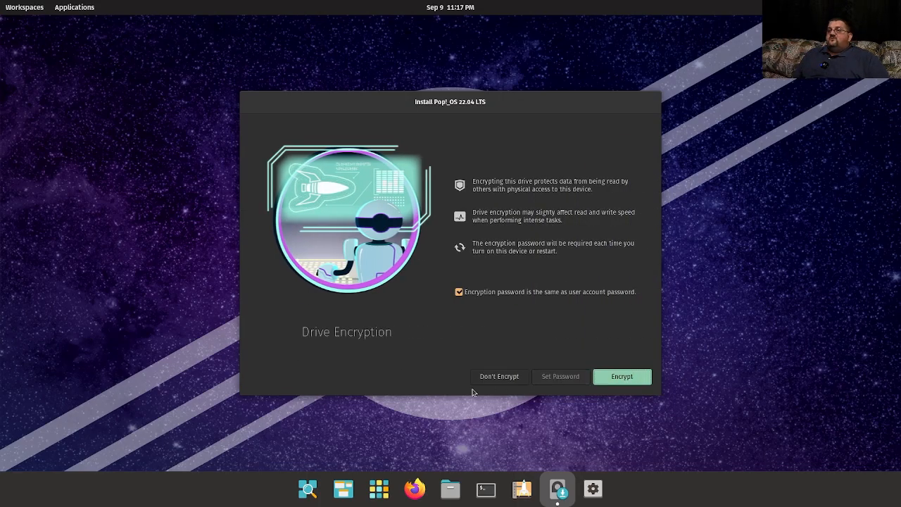
click(499, 376)
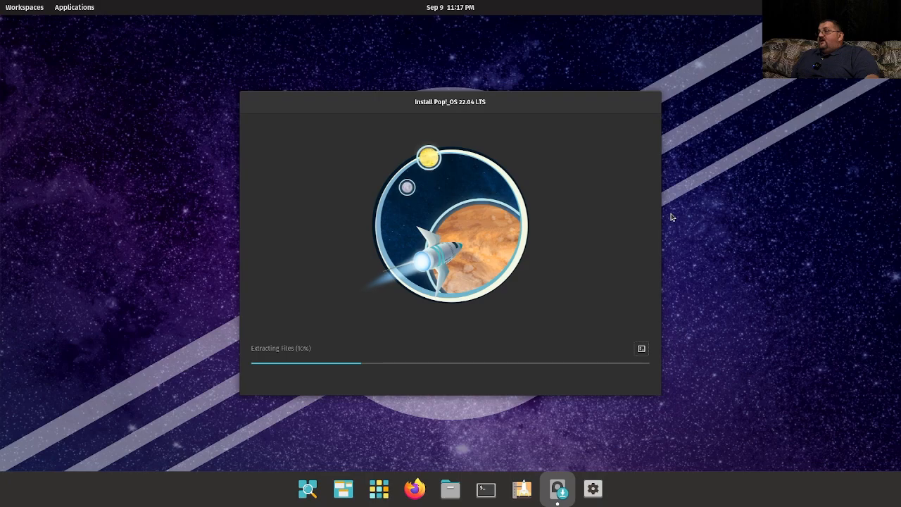
- Shift the installer window slightly and look through the live session's application library during installation
drag(453, 106, 471, 111)
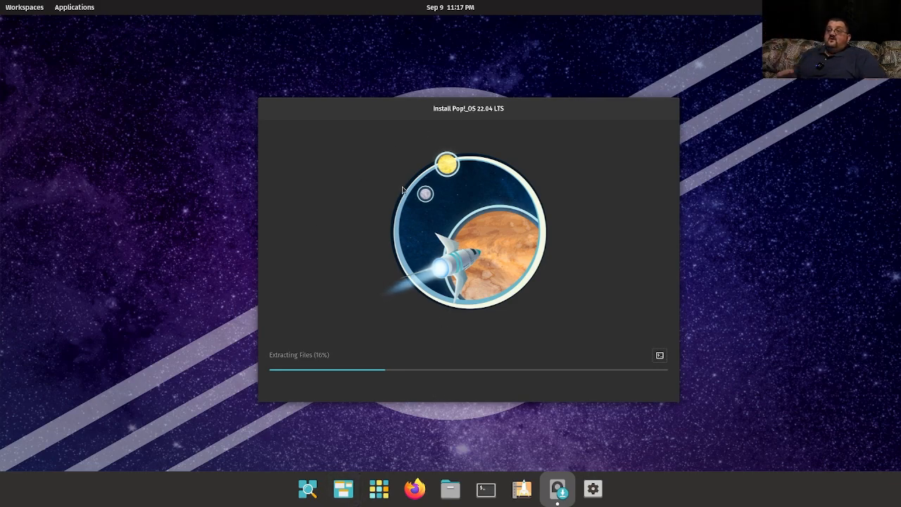
click(384, 495)
scroll(449, 279, down, 5)
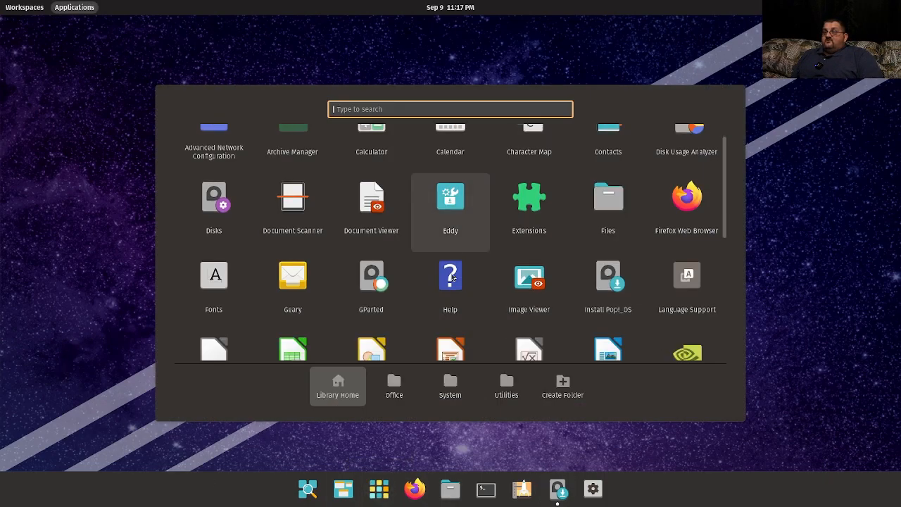
scroll(450, 279, up, 5)
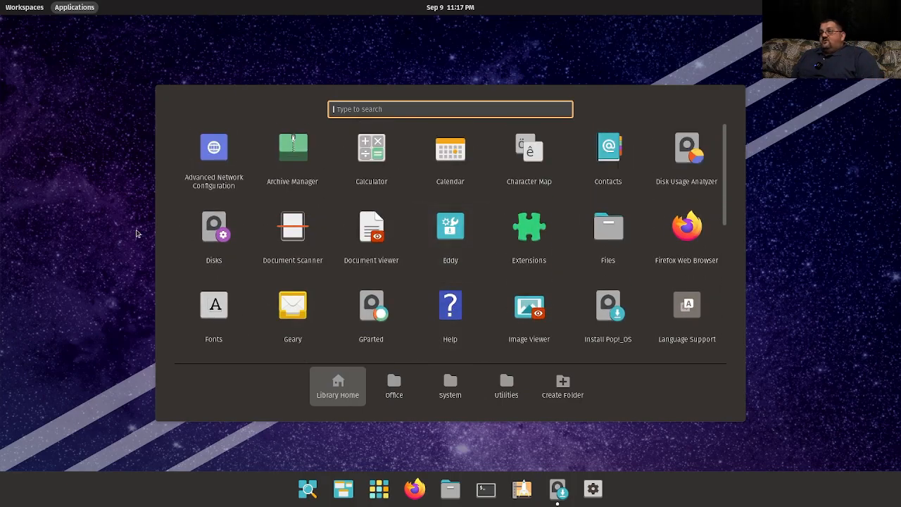
click(58, 226)
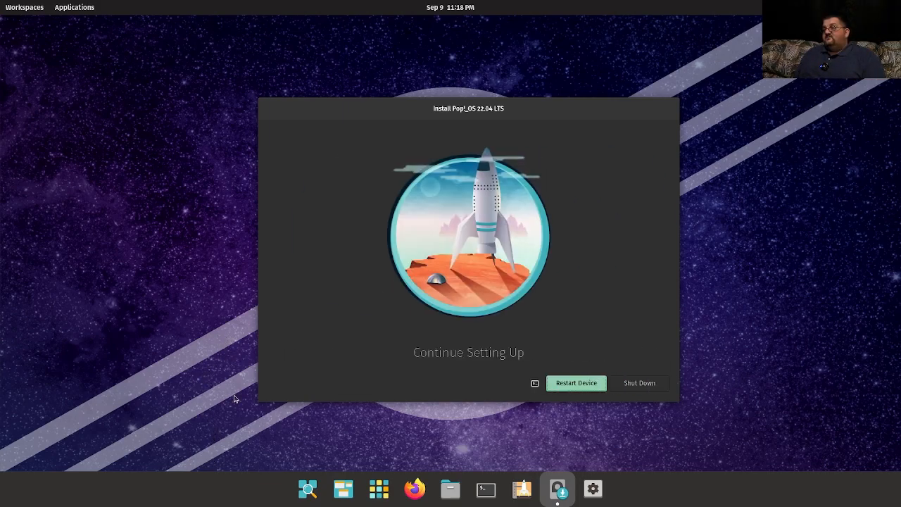
- Restart the device and log in to the new account with its password
click(552, 384)
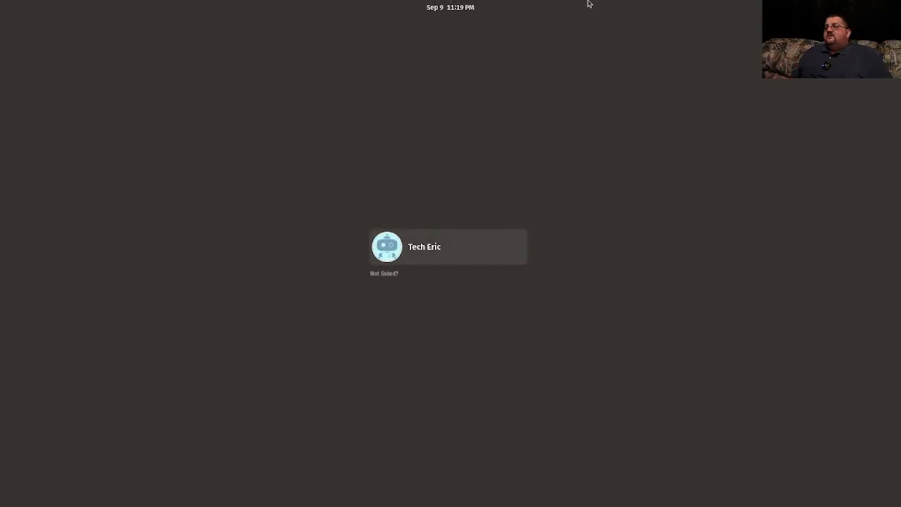
click(426, 254)
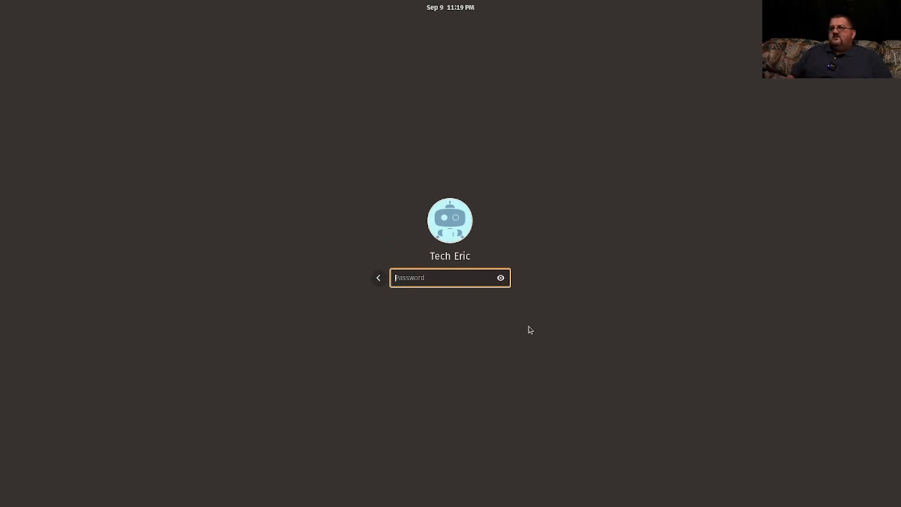
text(•••••)
key(Return)
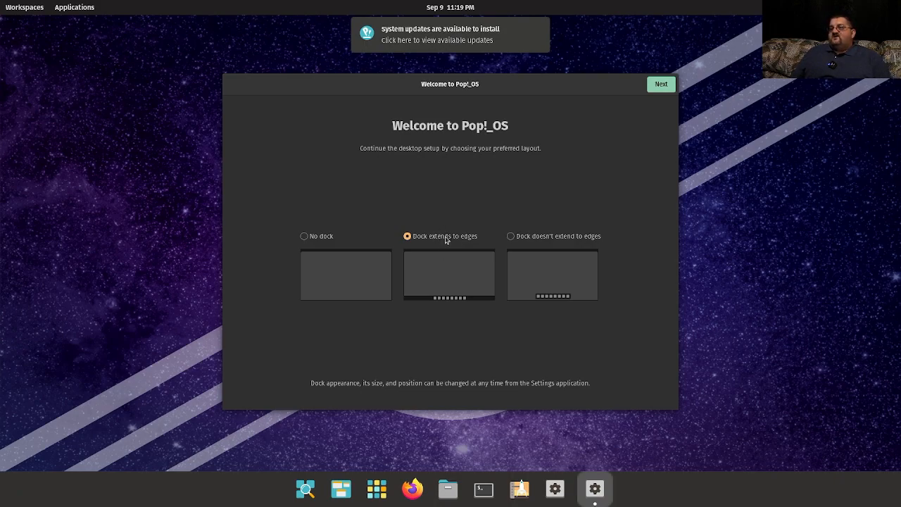
- Try the no-dock and extended dock layouts, choose "Dock doesn't extend to edges", and continue the setup
click(325, 238)
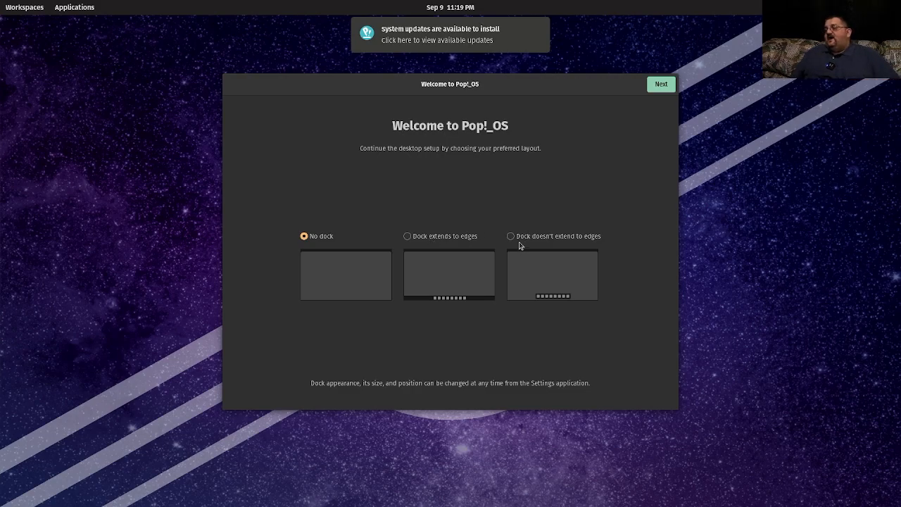
click(436, 241)
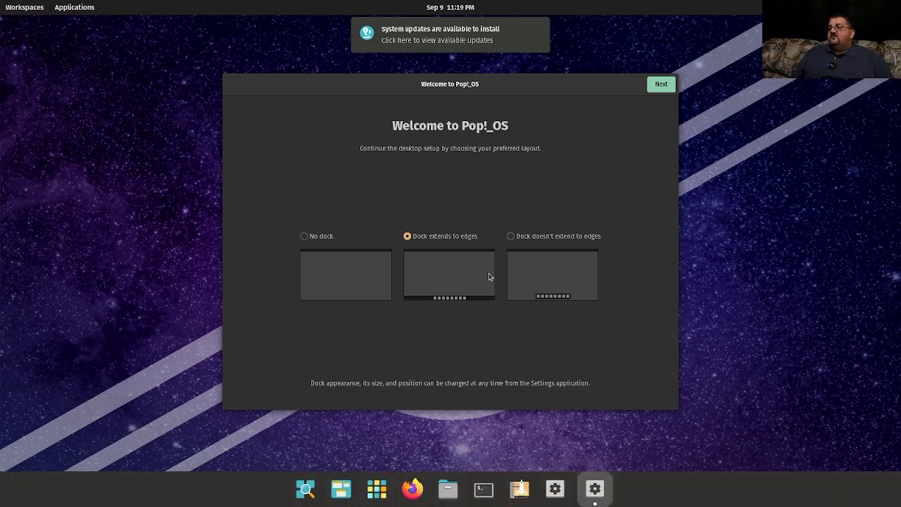
click(511, 240)
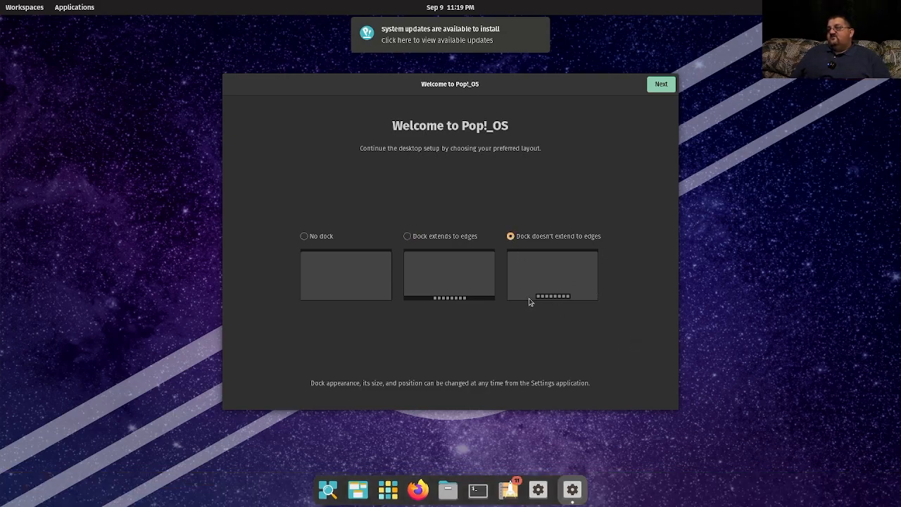
click(656, 88)
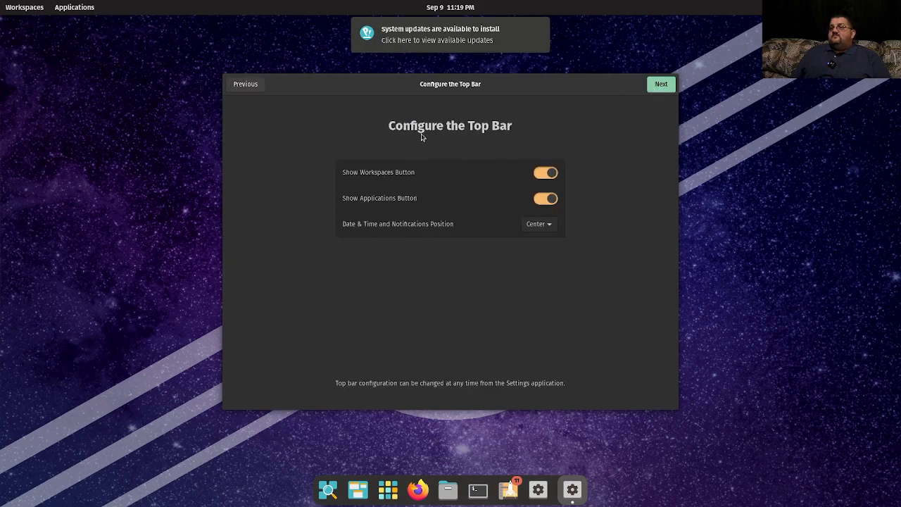
- Open the workspaces overview, switch back and forth between the two workspaces, and return to the setup window
click(18, 6)
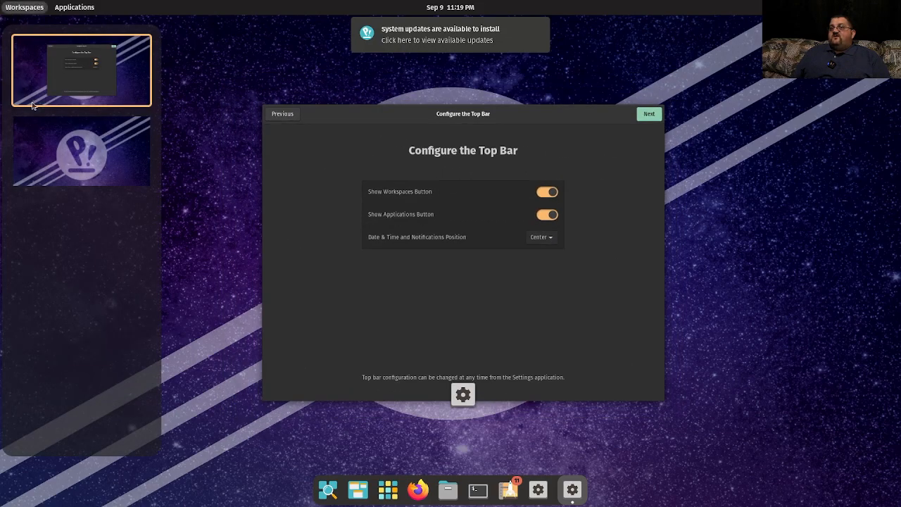
click(64, 179)
click(68, 91)
click(70, 152)
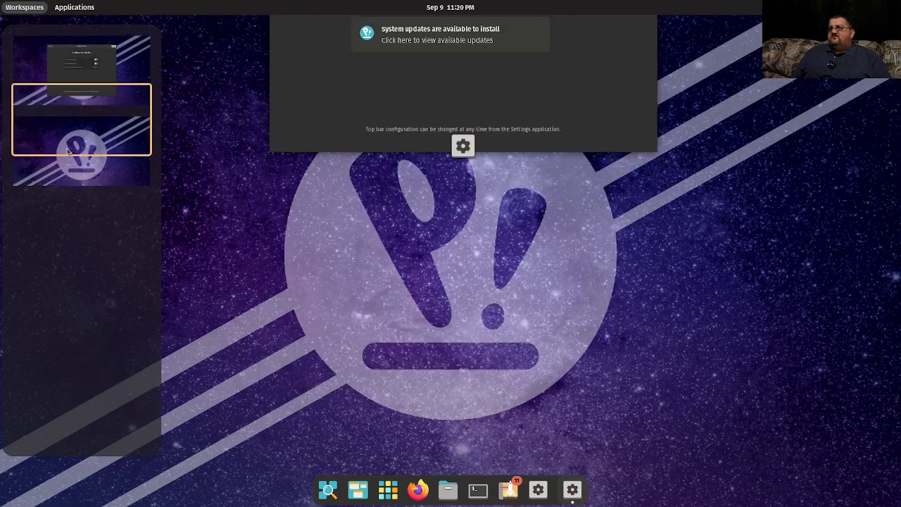
click(89, 88)
click(97, 156)
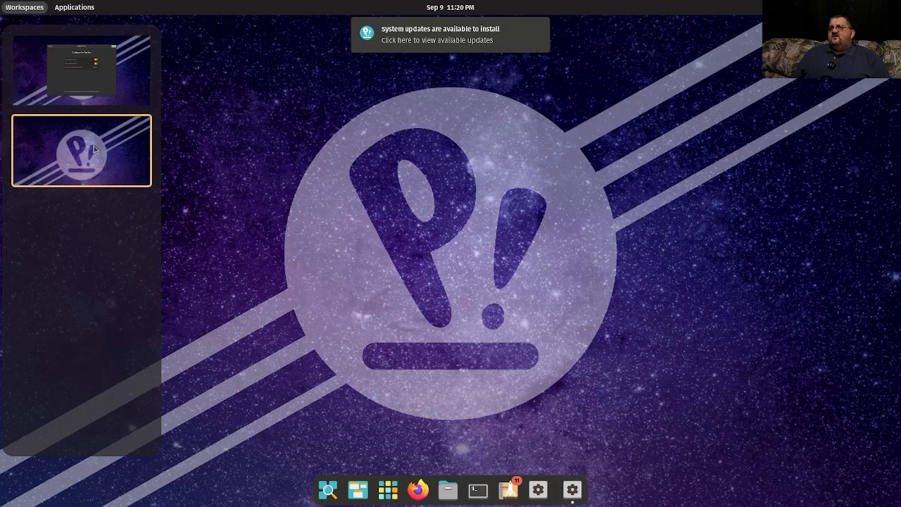
click(102, 100)
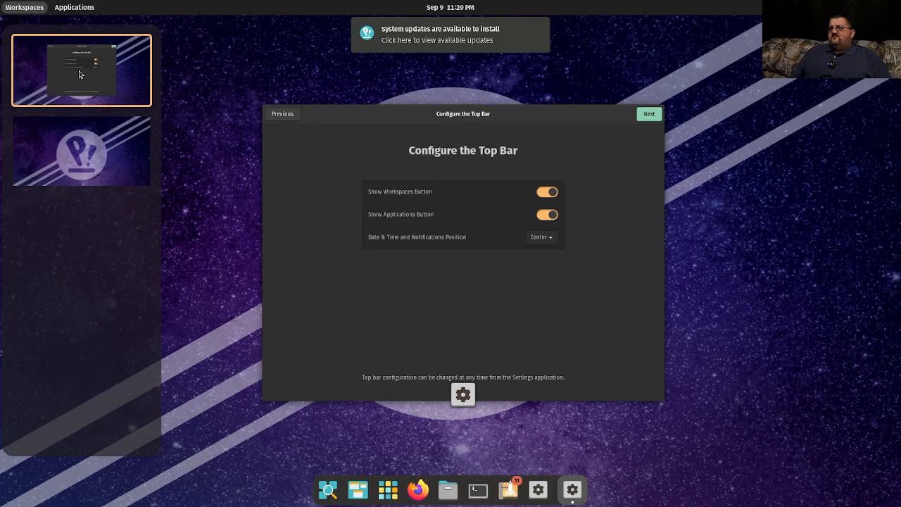
click(85, 161)
click(84, 105)
click(94, 170)
click(97, 61)
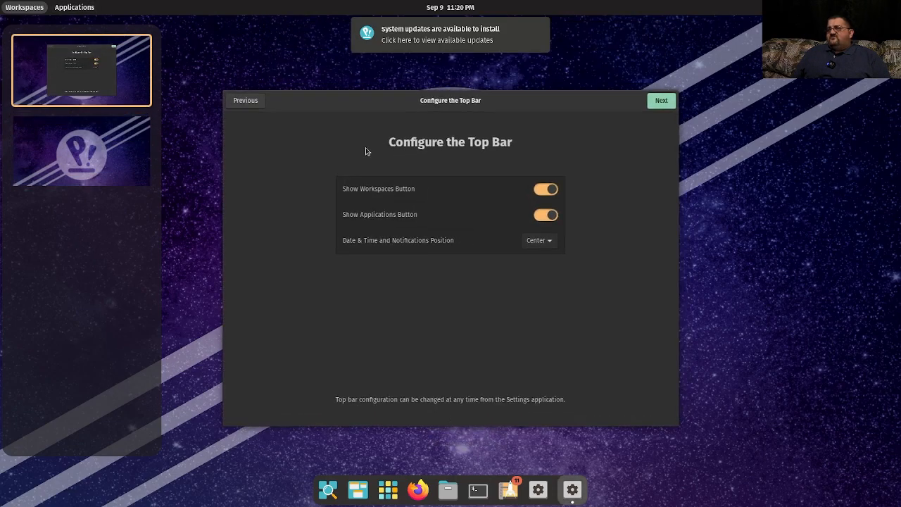
click(366, 151)
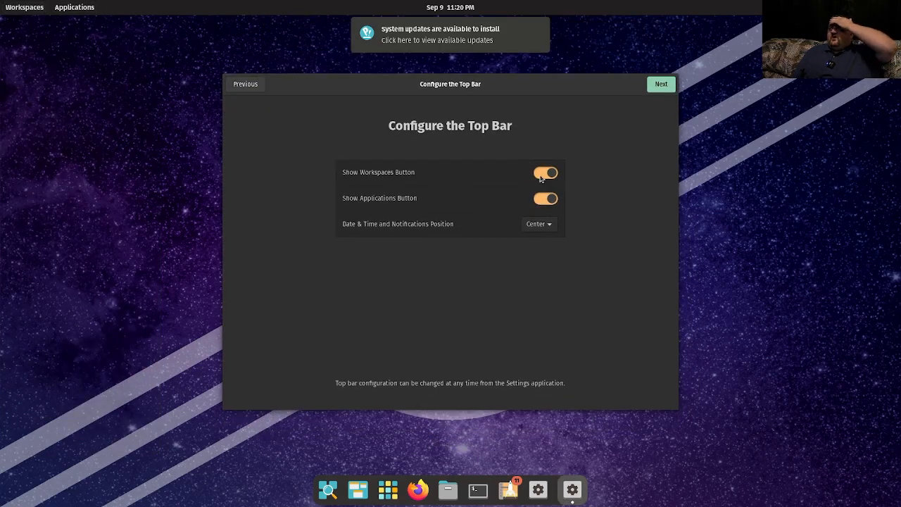
- Hide the Workspaces button from the top bar, check the Applications button, and proceed to the Launcher page
click(543, 176)
click(23, 6)
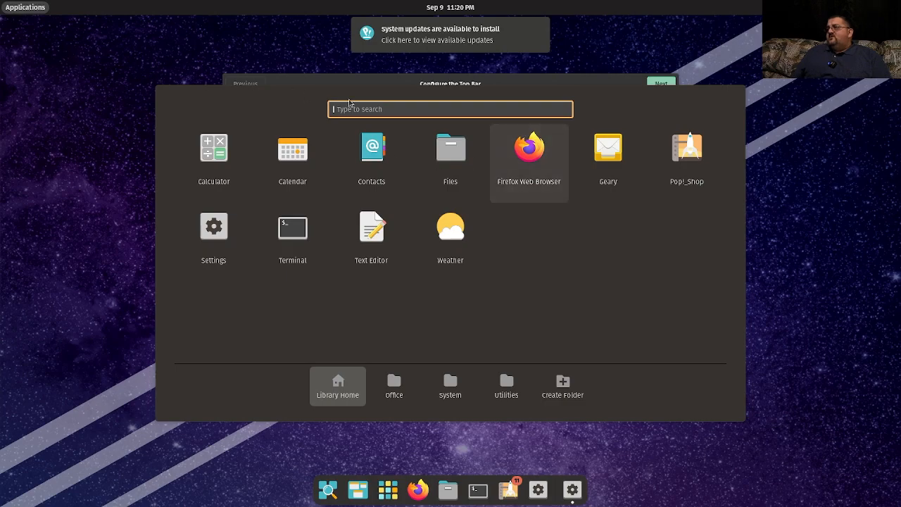
key(Escape)
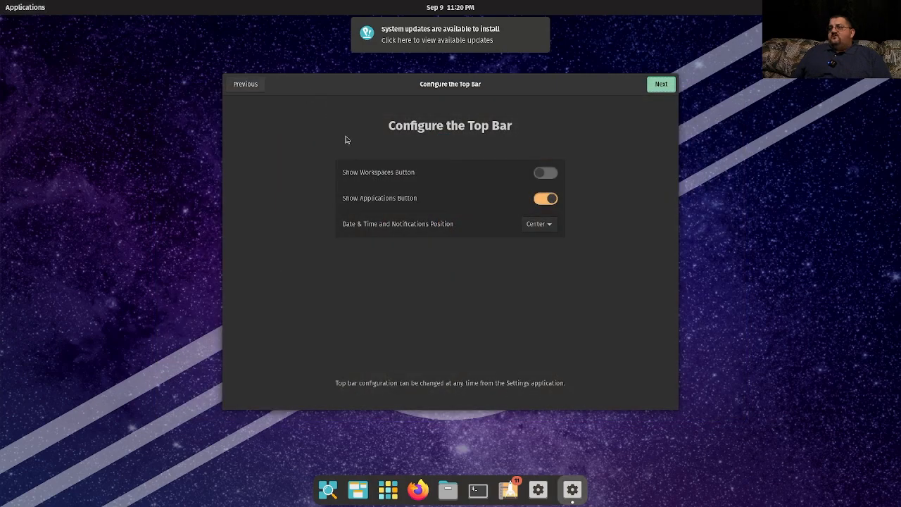
click(550, 201)
click(551, 202)
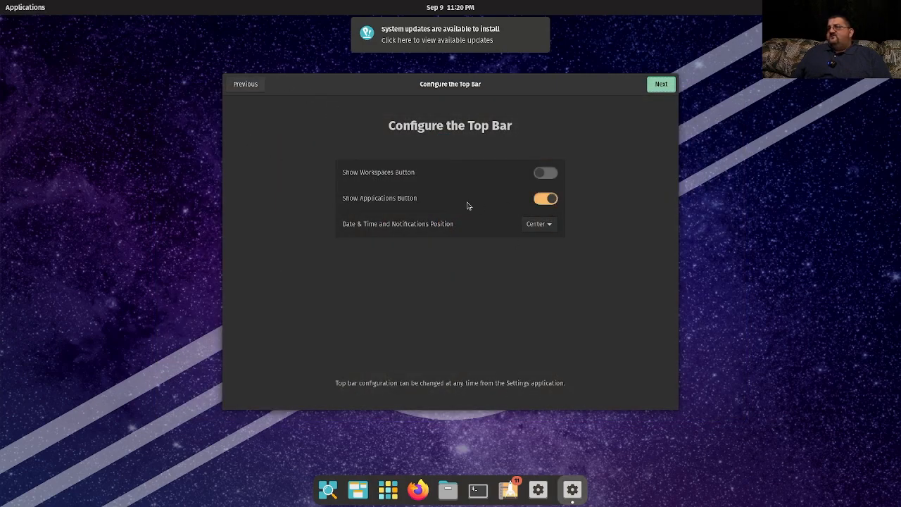
click(658, 86)
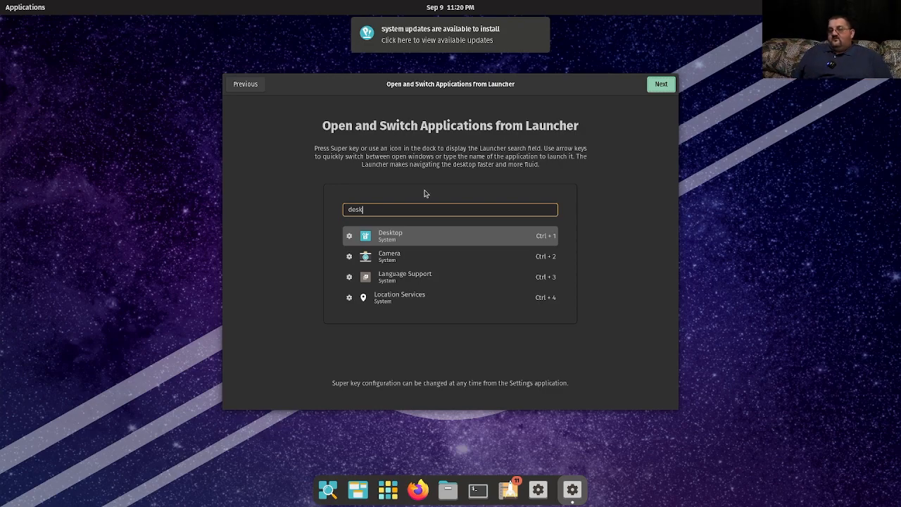
- Open and close the Launcher as a test, and continue to the gestures page of the setup
key(super)
key(super)
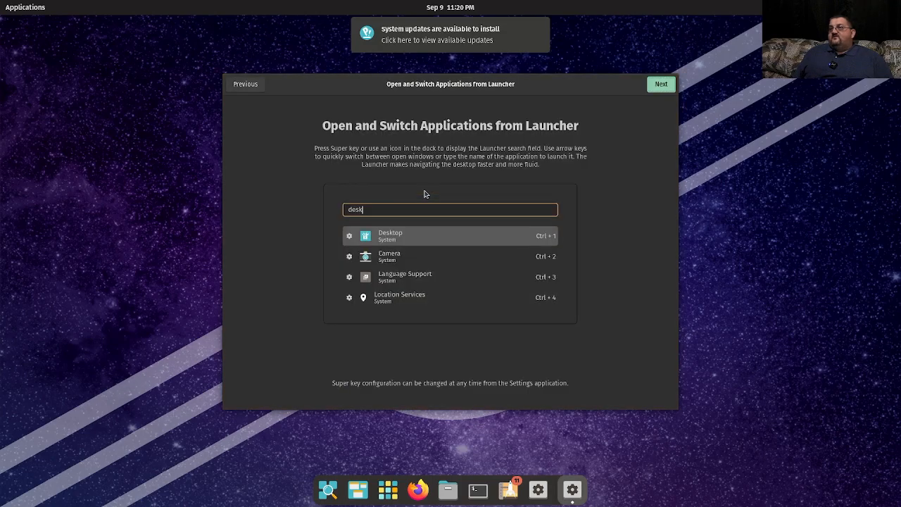
click(660, 85)
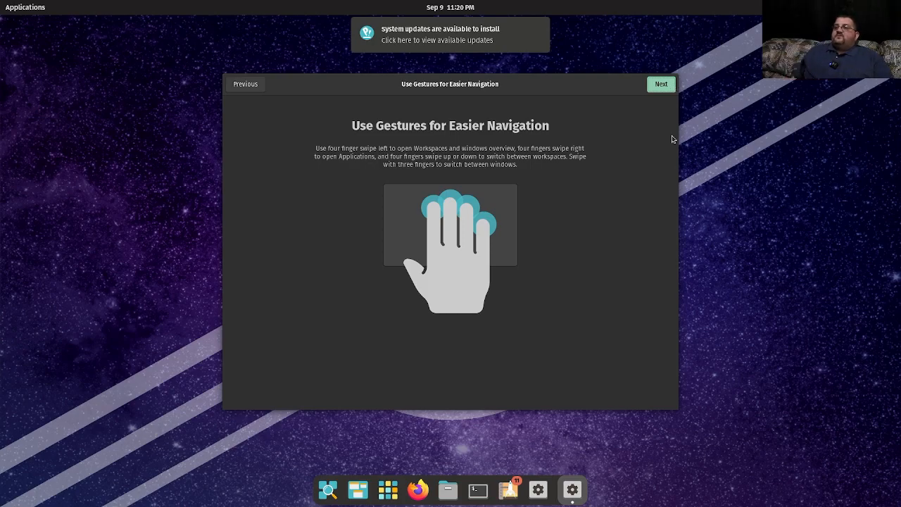
- Try the Light appearance, choose Dark, and continue past the Privacy page to the Time Zone page
click(653, 86)
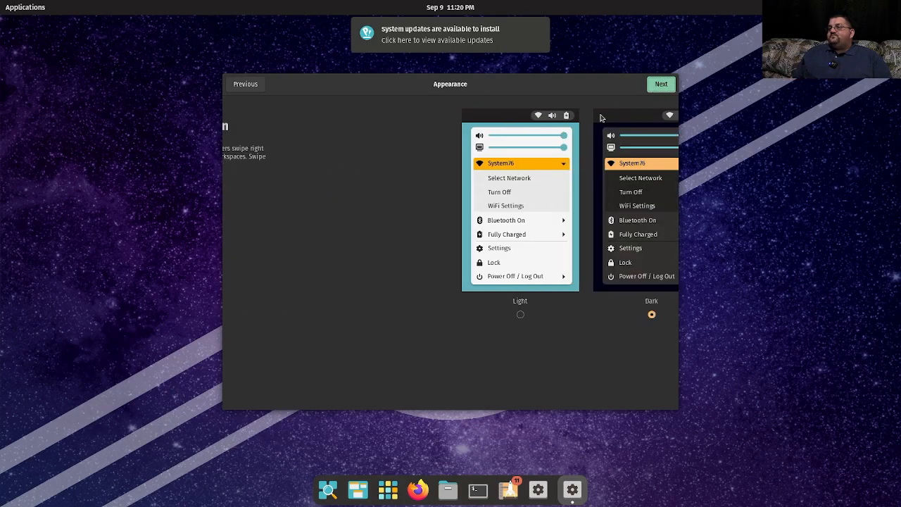
click(384, 314)
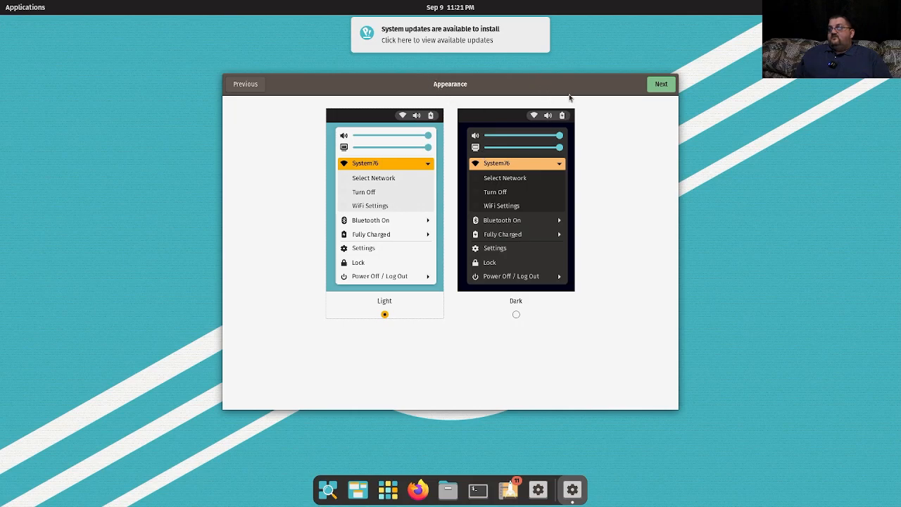
click(520, 316)
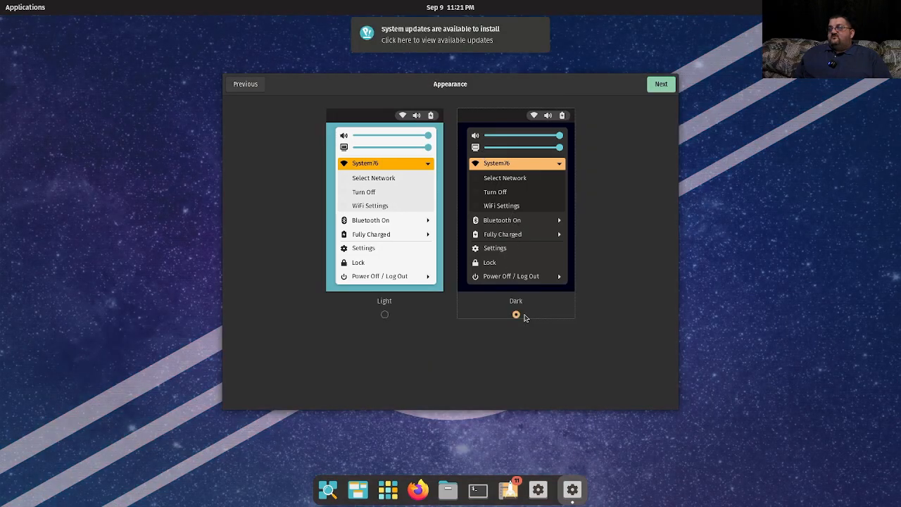
click(660, 85)
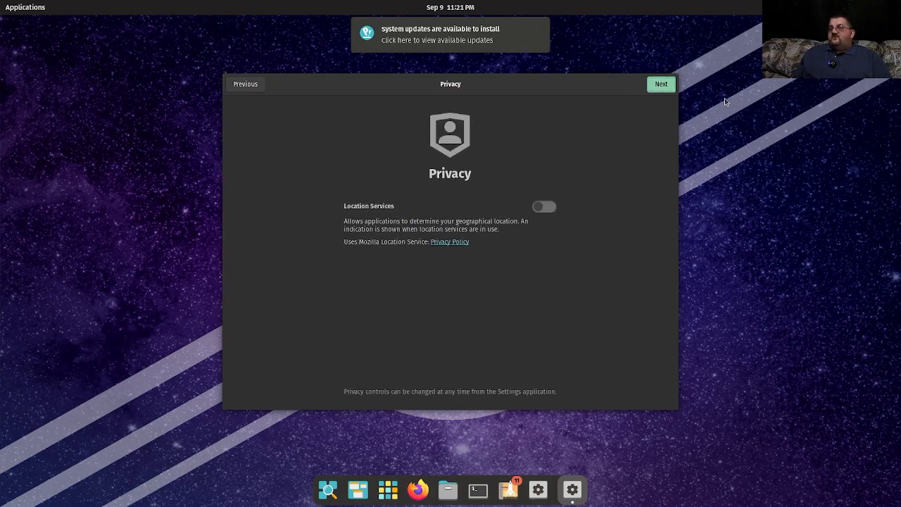
click(239, 71)
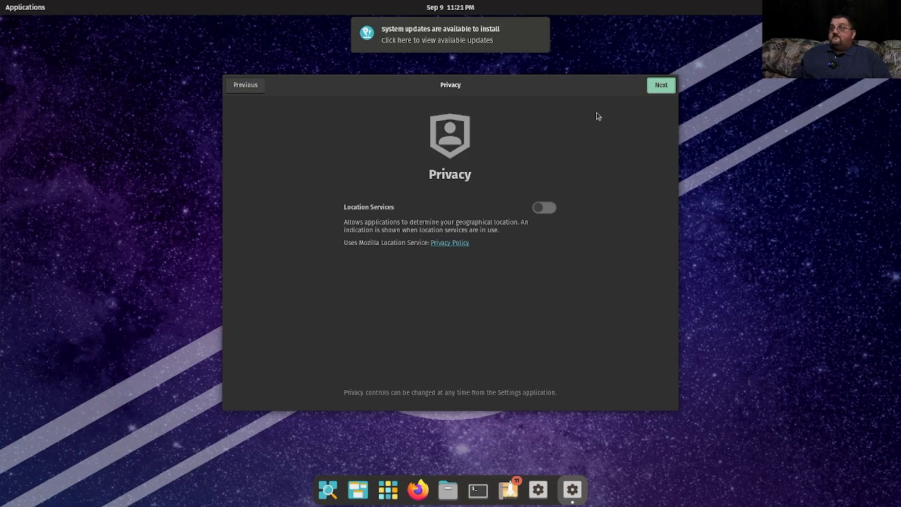
click(661, 85)
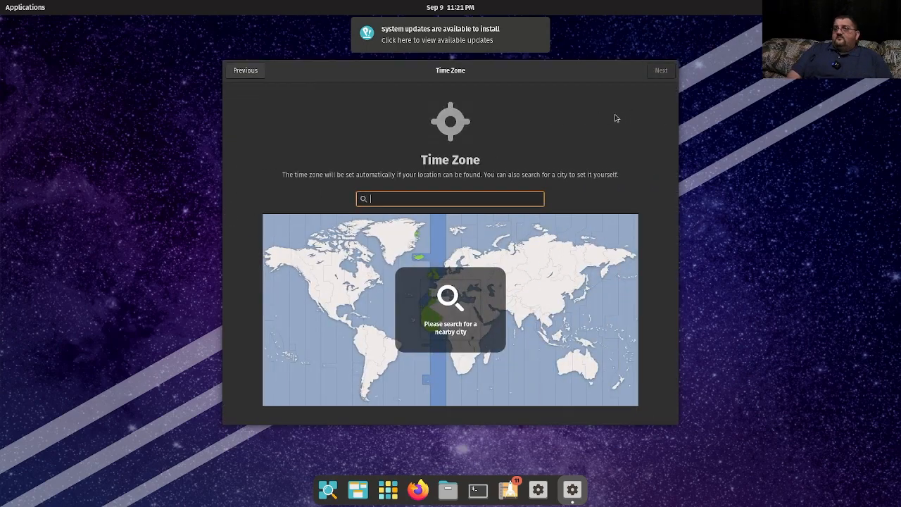
- Search the time zone cities for "new york", choose Binghamton Regional Airport, New York, United States, and continue the setup
text(new)
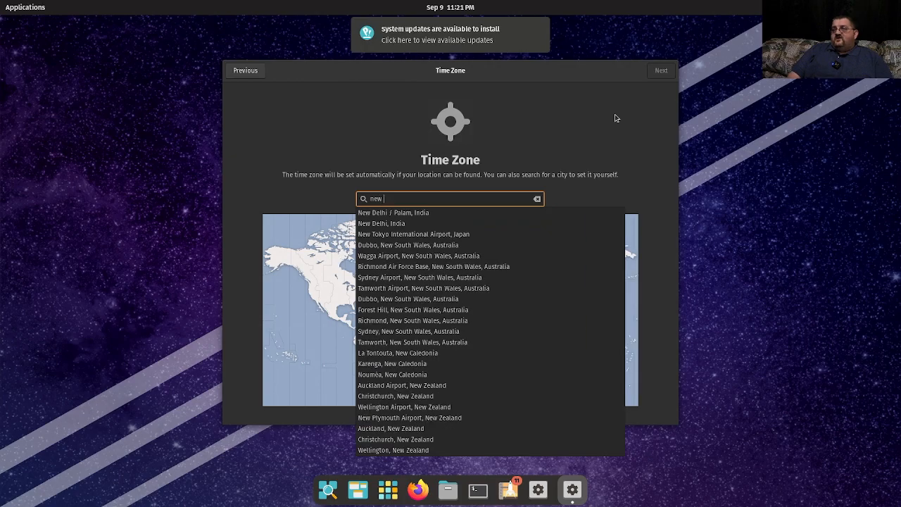
text( york)
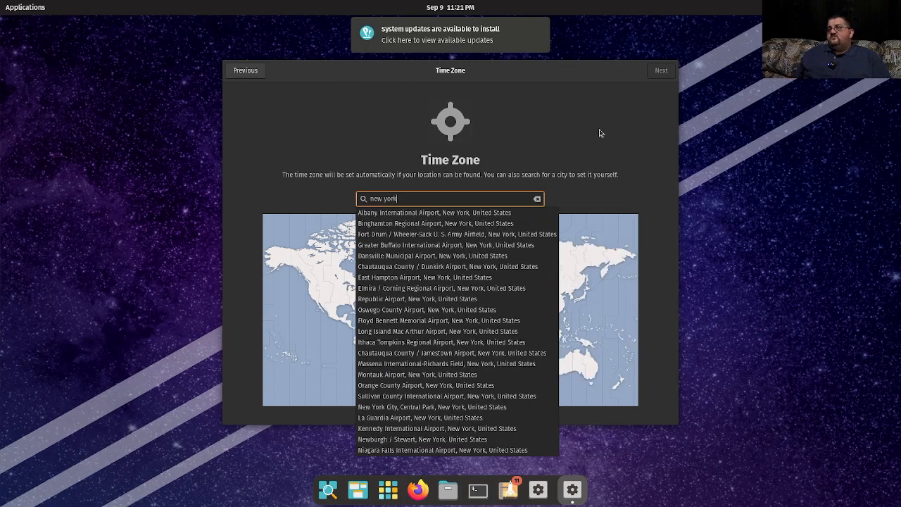
click(366, 234)
click(419, 197)
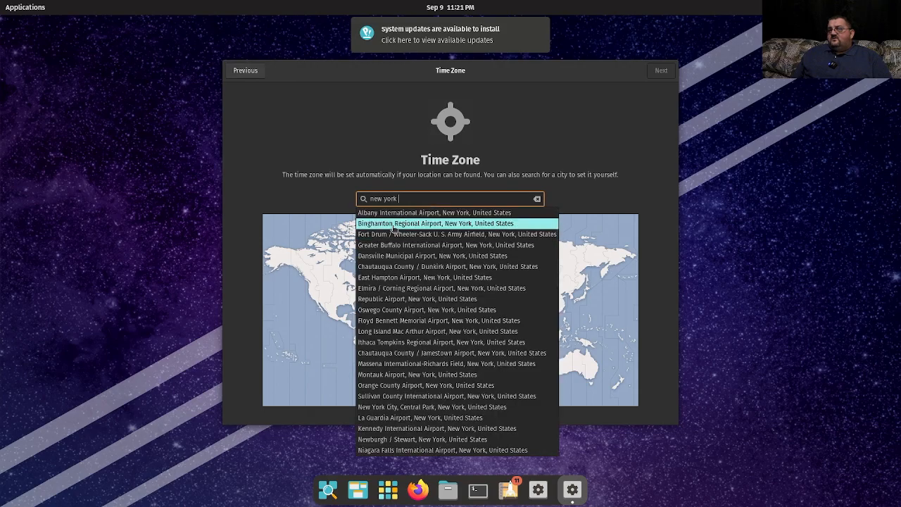
click(392, 225)
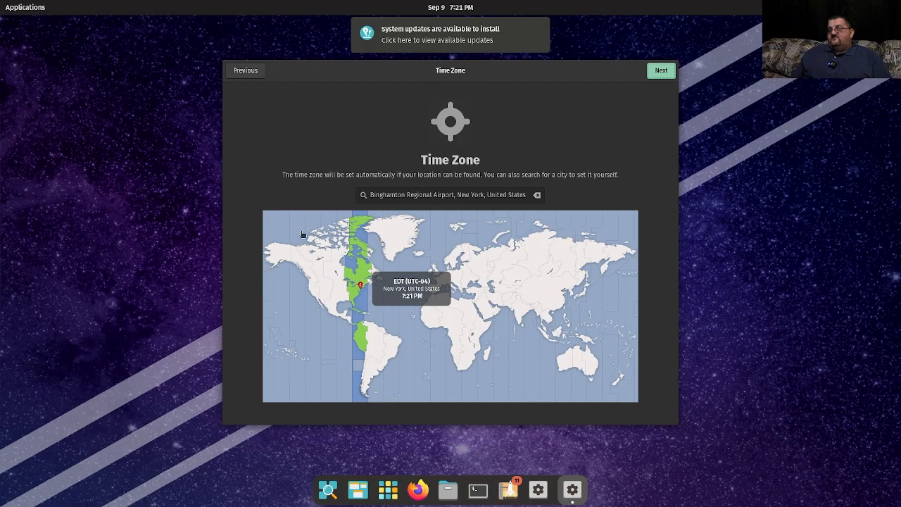
click(663, 74)
- Look through the online account providers, skip connecting an account, and finish the setup to start using Pop!_OS
scroll(405, 266, down, 2)
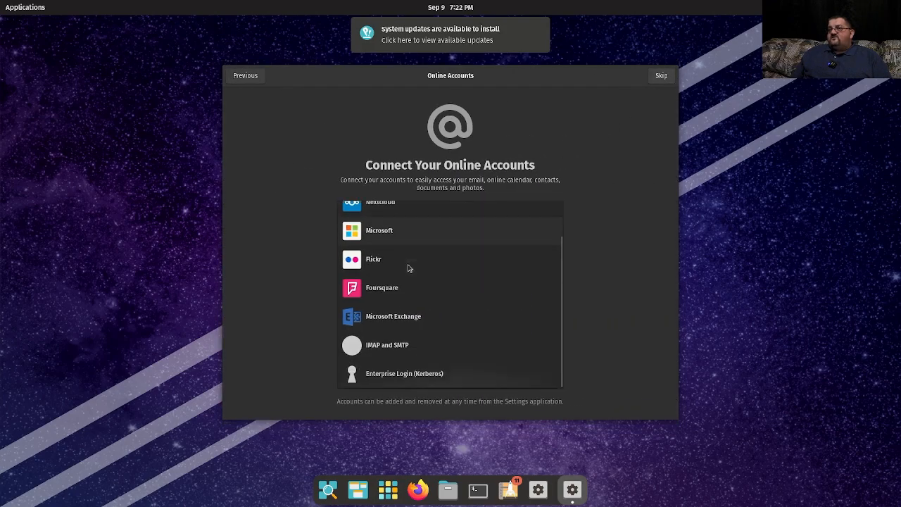
scroll(409, 267, up, 2)
scroll(407, 267, down, 2)
scroll(406, 267, up, 2)
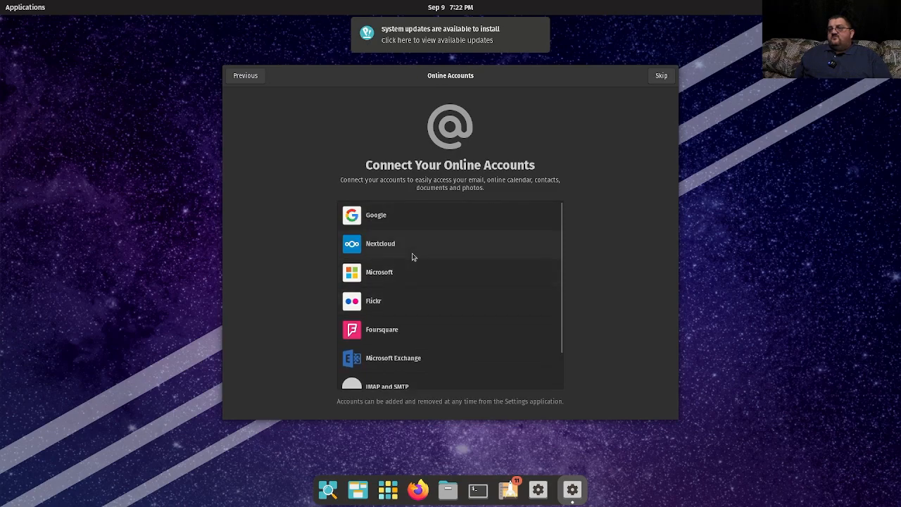
scroll(413, 255, down, 2)
scroll(412, 256, up, 1)
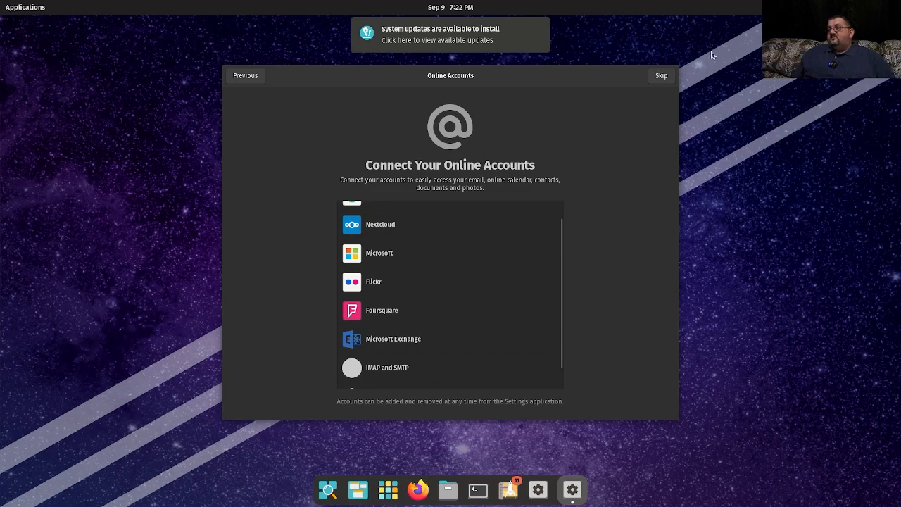
click(662, 76)
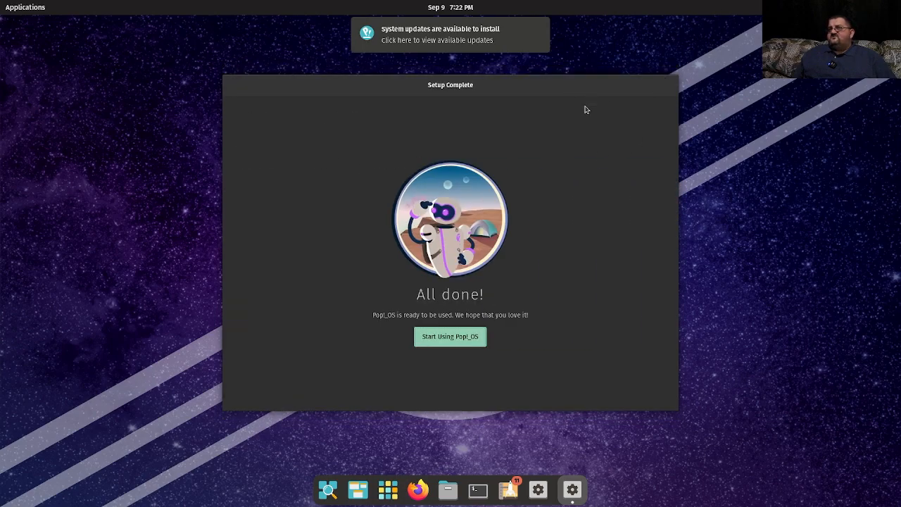
click(459, 337)
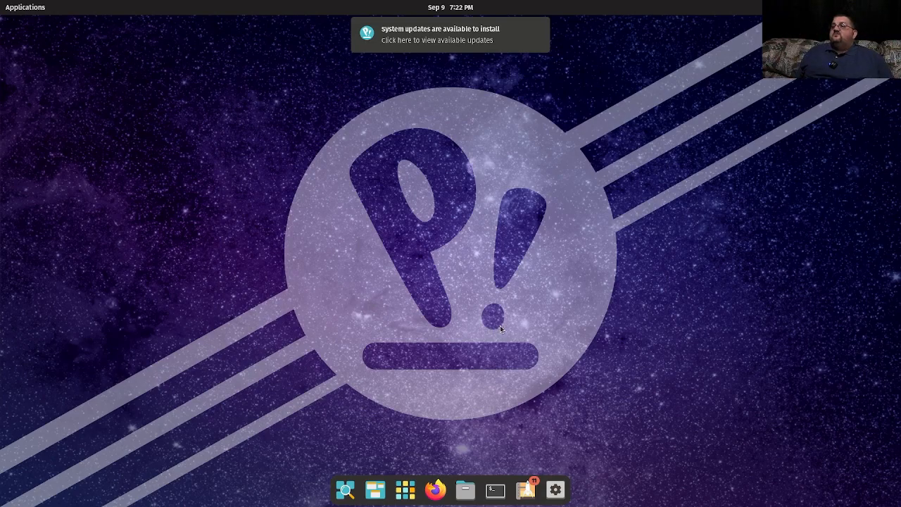
- Dismiss the system updates notification and check the date and time display in the top bar
click(433, 41)
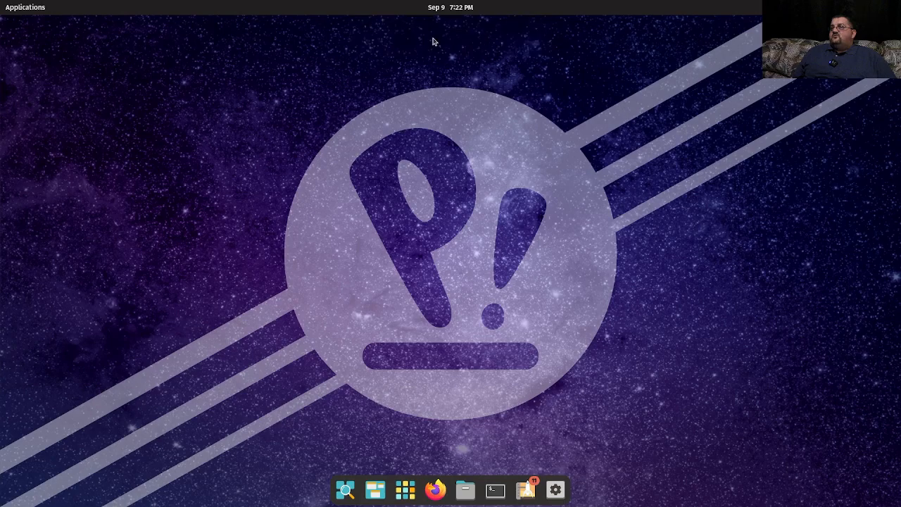
click(462, 8)
click(461, 8)
click(462, 9)
click(589, 11)
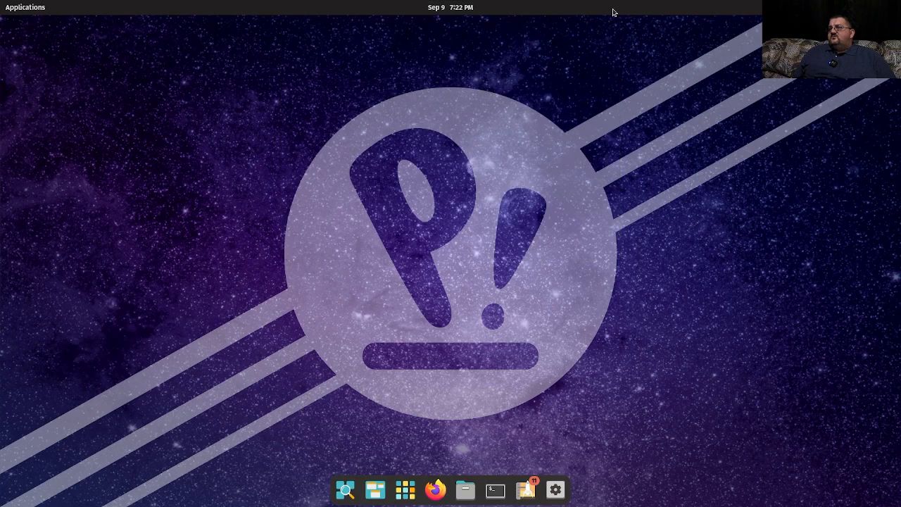
- In the Desktop Options of Settings, set Date & Time and Notifications Position to Right, and close Settings
click(405, 490)
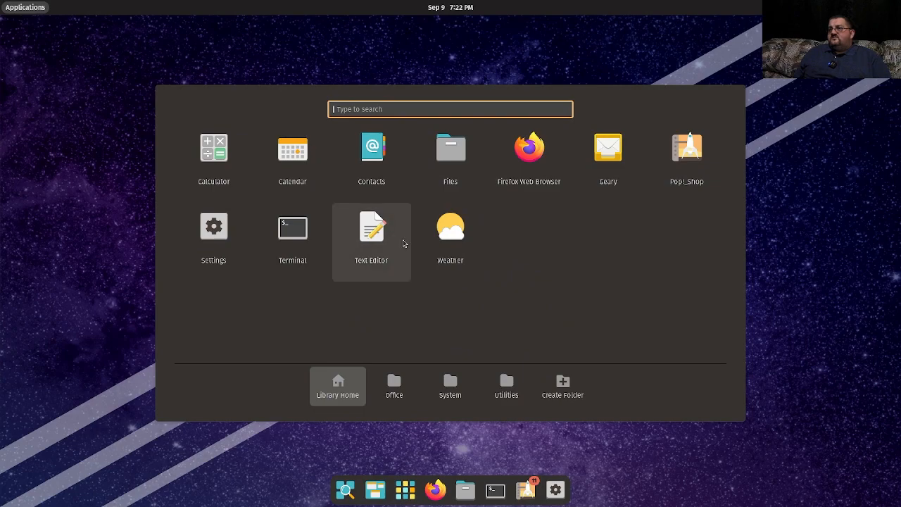
click(177, 229)
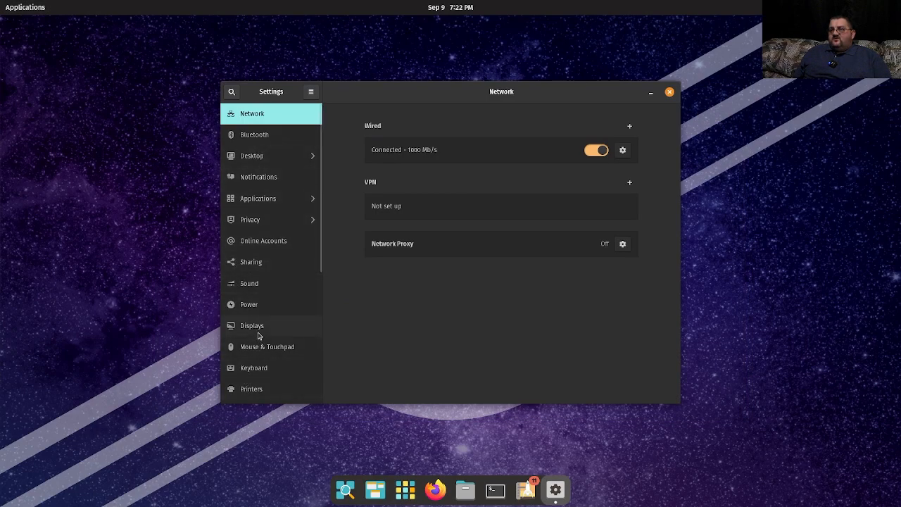
scroll(257, 336, down, 6)
scroll(258, 334, up, 6)
click(248, 157)
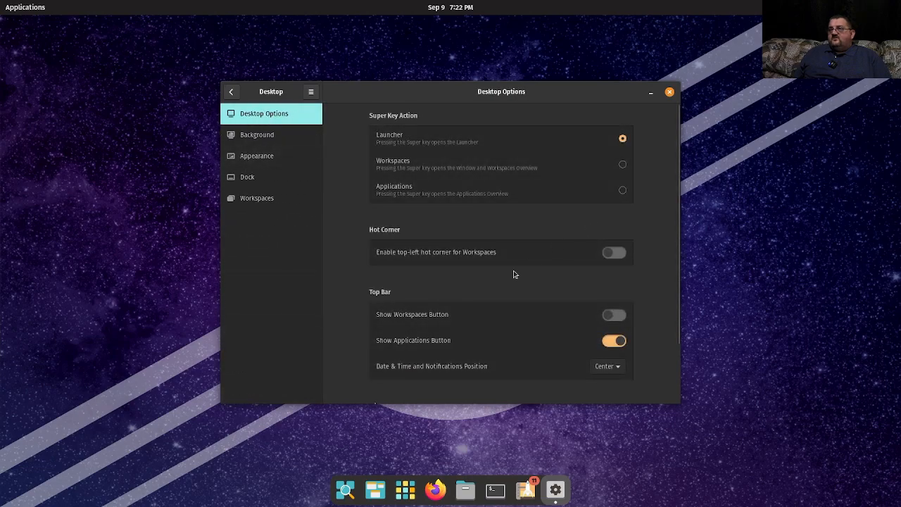
scroll(472, 320, down, 2)
click(609, 298)
click(607, 325)
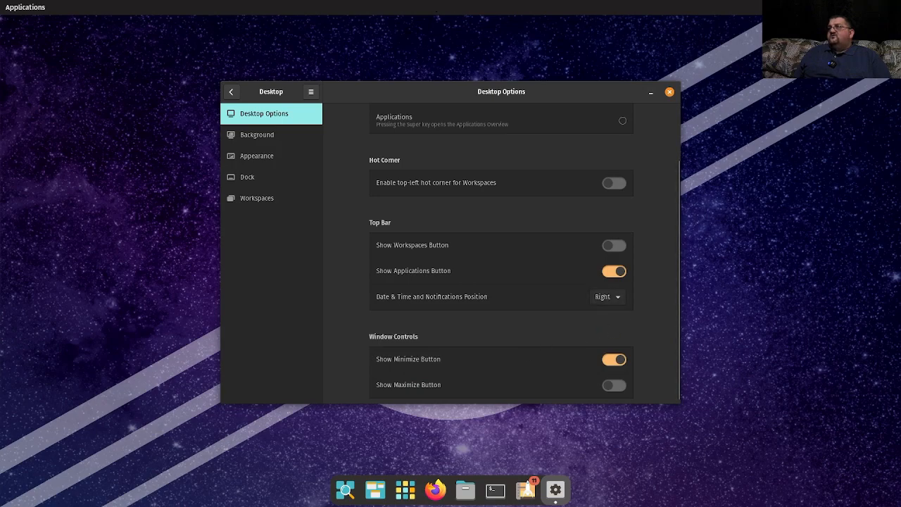
click(670, 91)
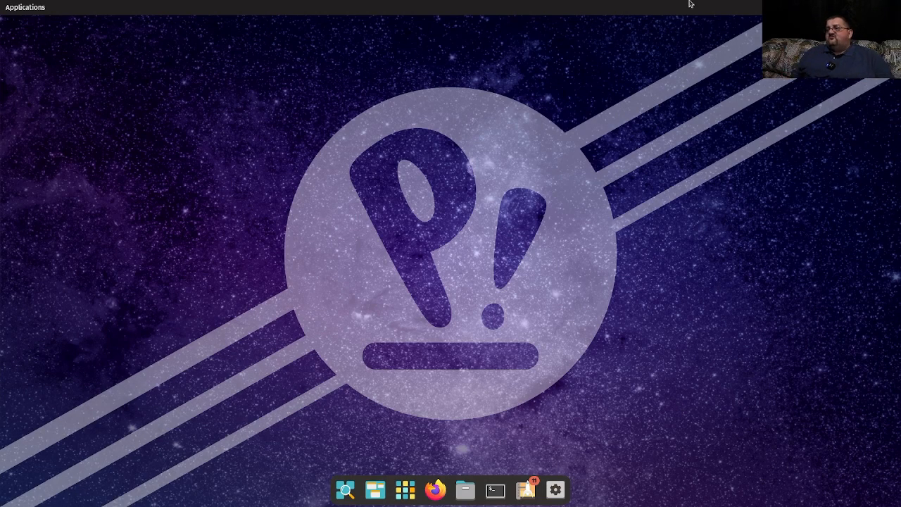
- Switch to Pop!_Shop, review the available updates among the installed software, and start updating everything
click(528, 499)
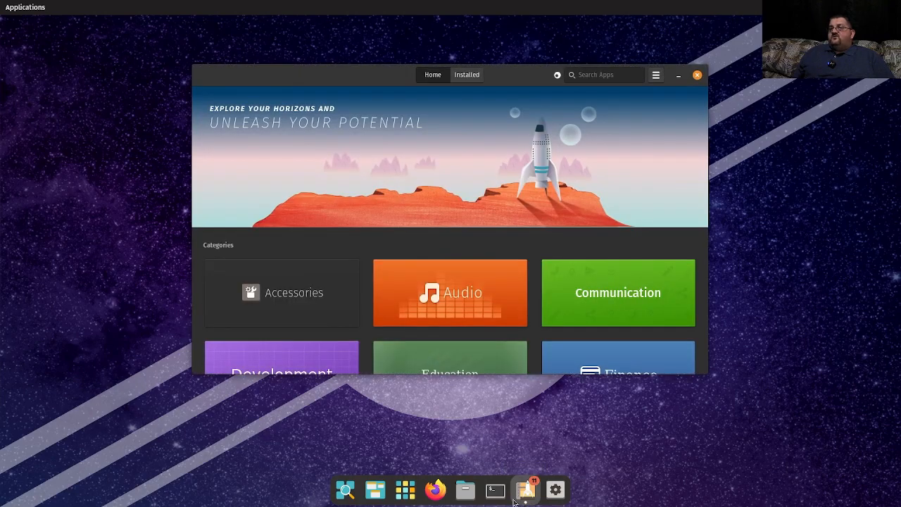
click(477, 74)
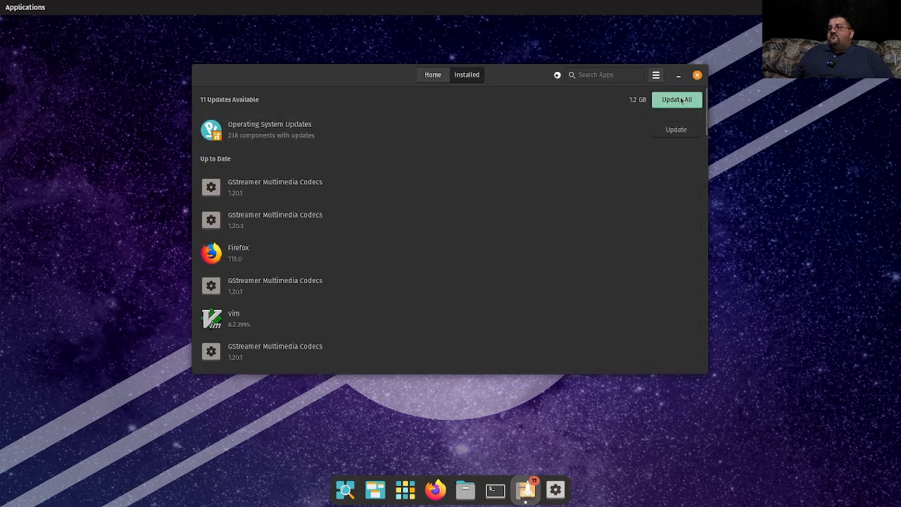
scroll(485, 209, down, 2)
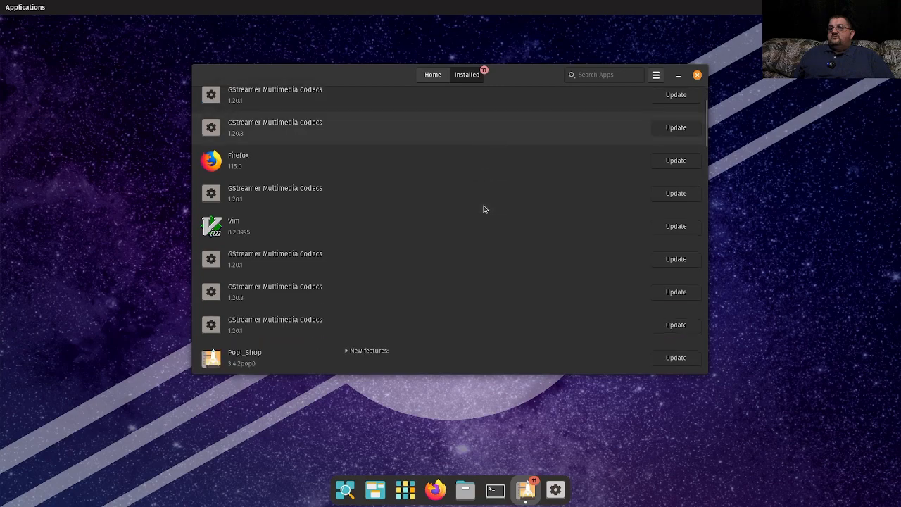
scroll(483, 207, up, 2)
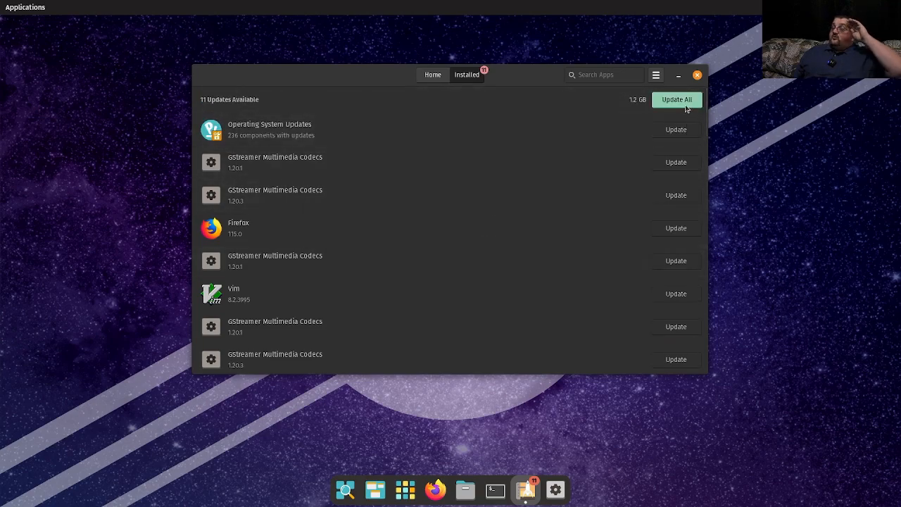
click(686, 106)
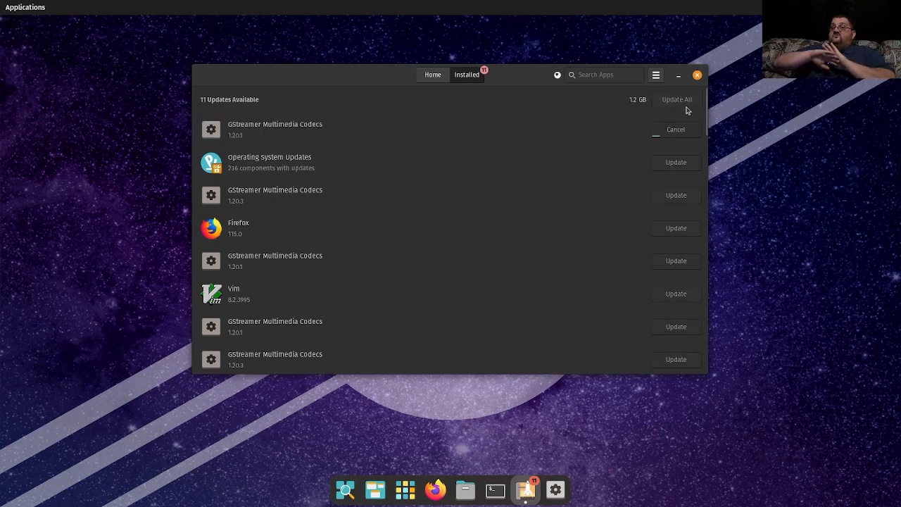
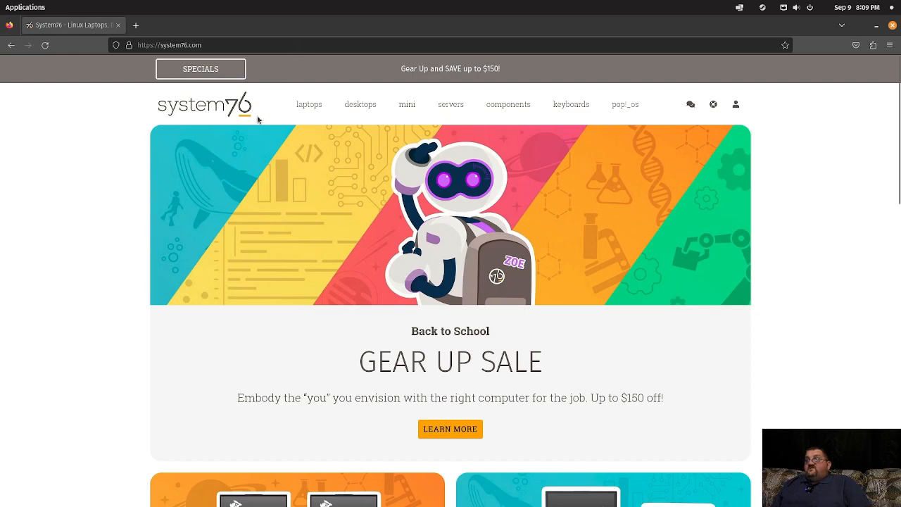
- Browse the System76 home page, look through the Pop!_OS page down to its development toolkits, and close the browser
scroll(279, 317, down, 3)
scroll(274, 266, up, 3)
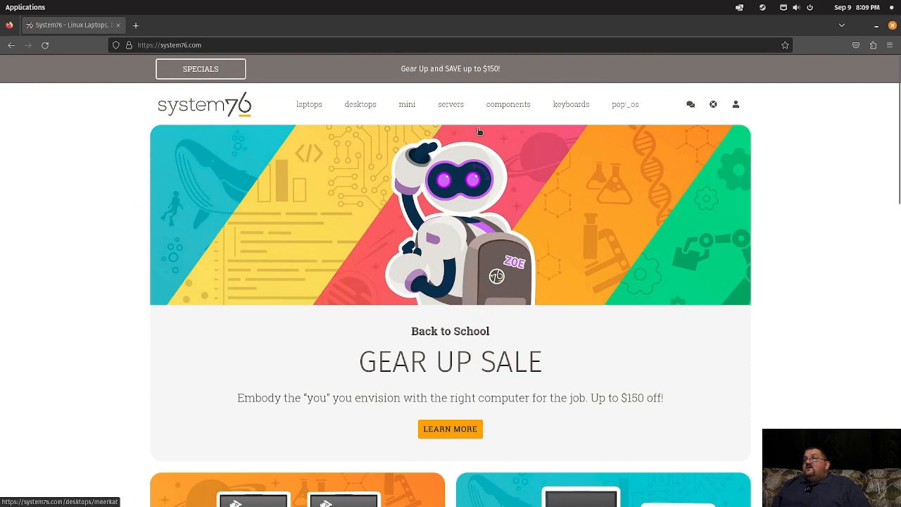
click(619, 104)
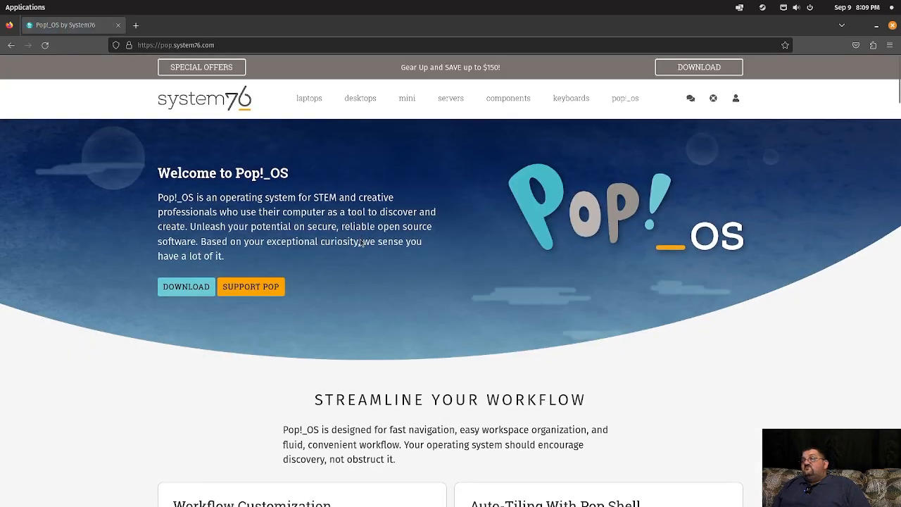
scroll(362, 243, down, 8)
scroll(355, 302, down, 8)
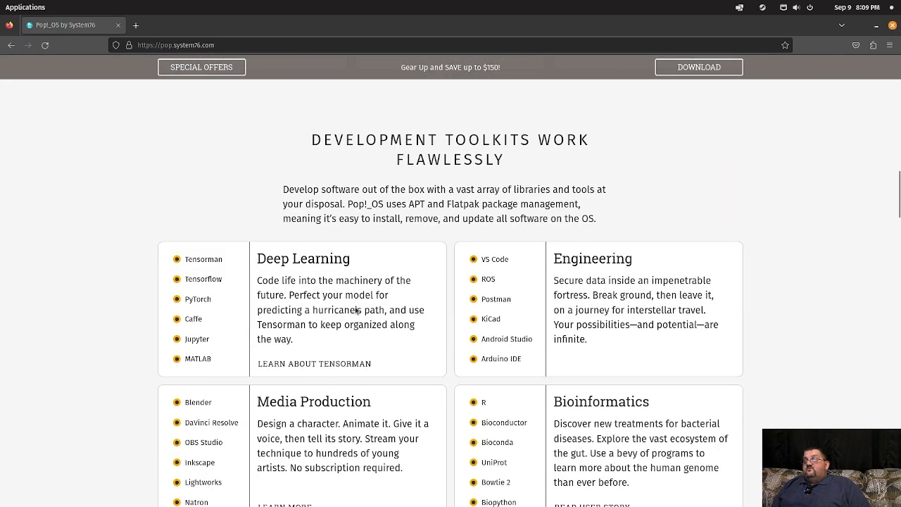
double_click(204, 262)
click(206, 261)
scroll(206, 262, up, 15)
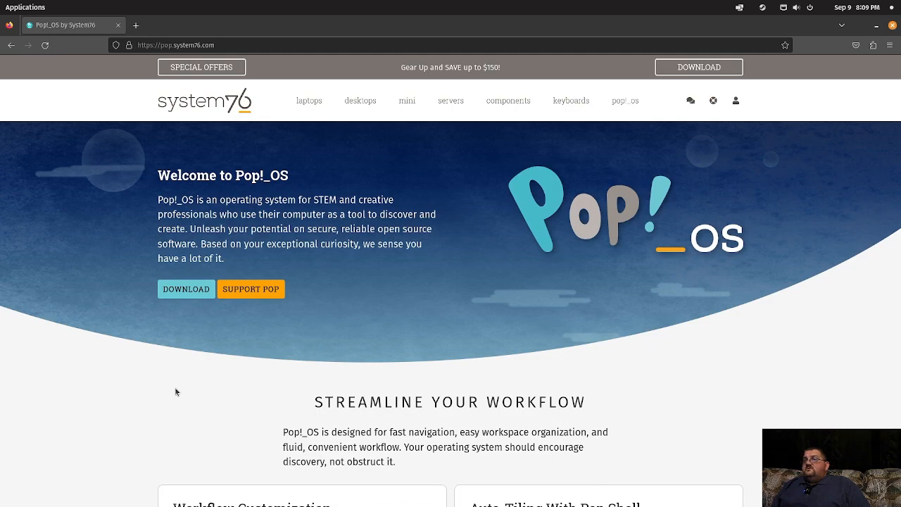
click(893, 26)
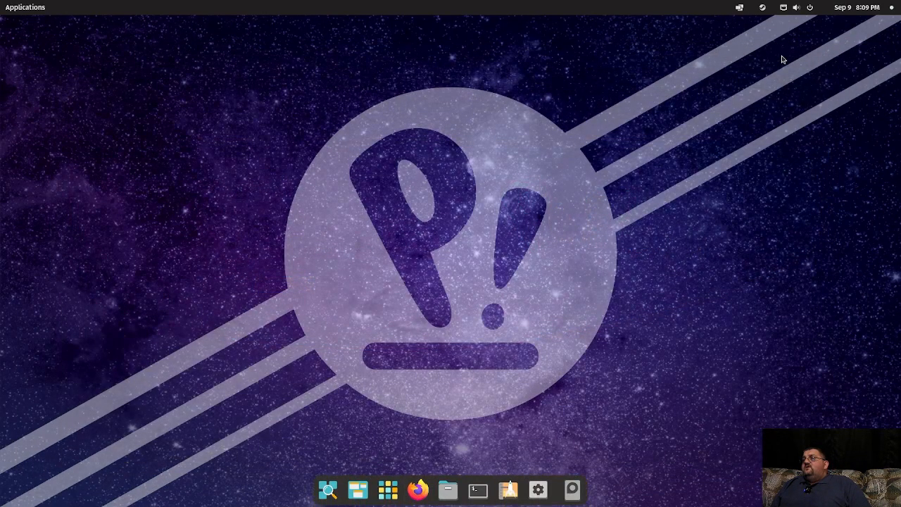
- Clear all Minecraft notifications from the notification list and close it
click(891, 8)
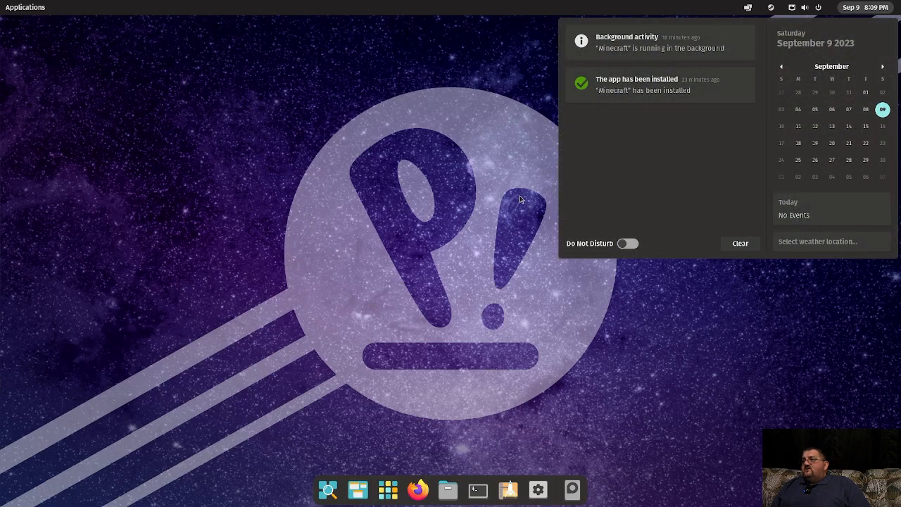
click(740, 243)
click(148, 143)
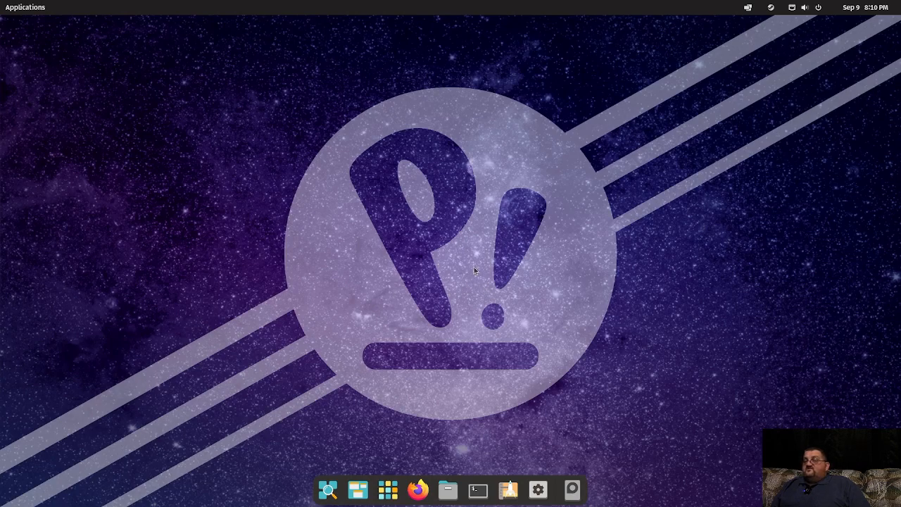
- Search the application library for neofetch, close the library, and close the Settings window
click(391, 492)
text(neo)
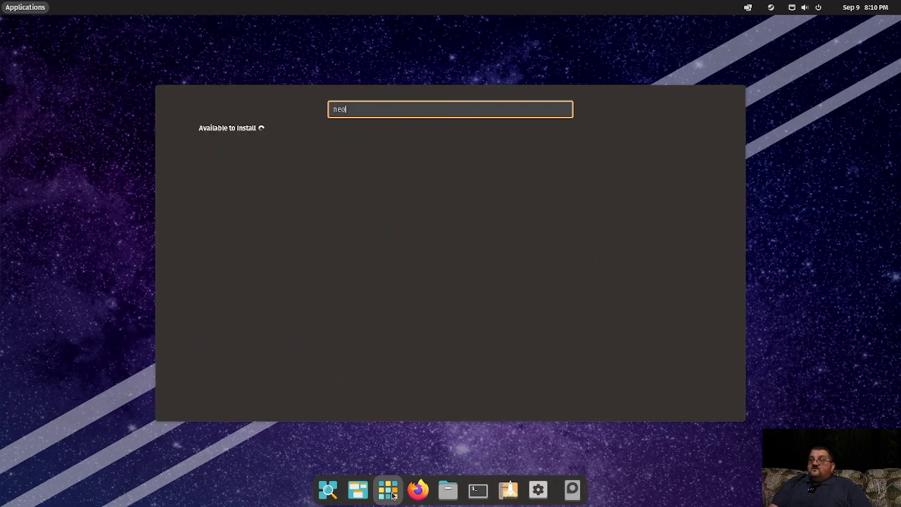
text(fetch)
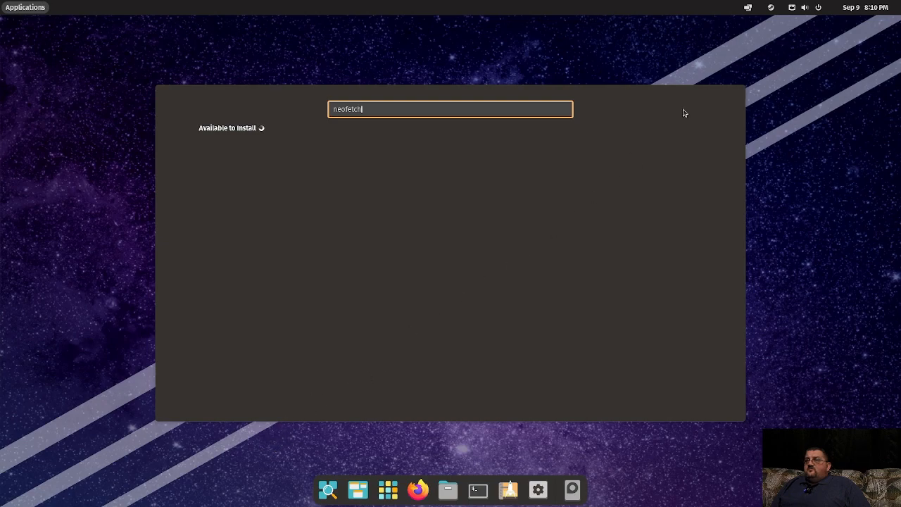
key(Escape)
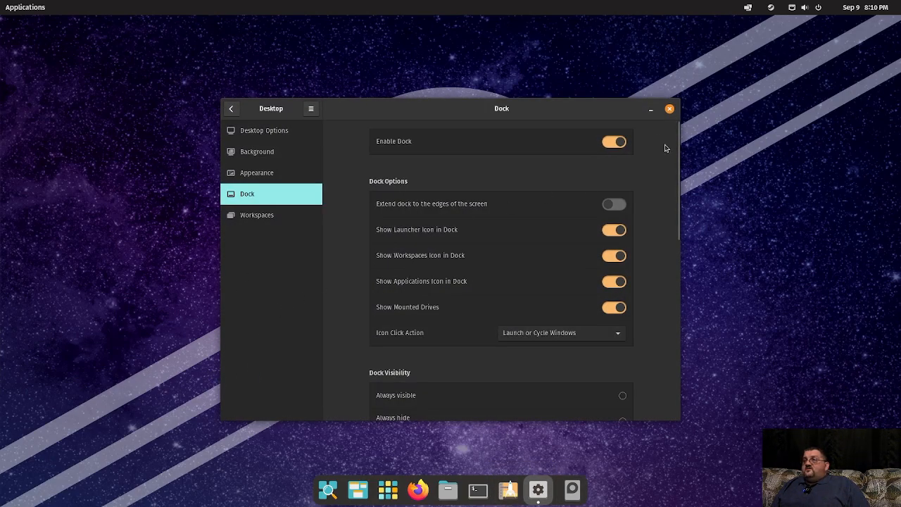
click(669, 109)
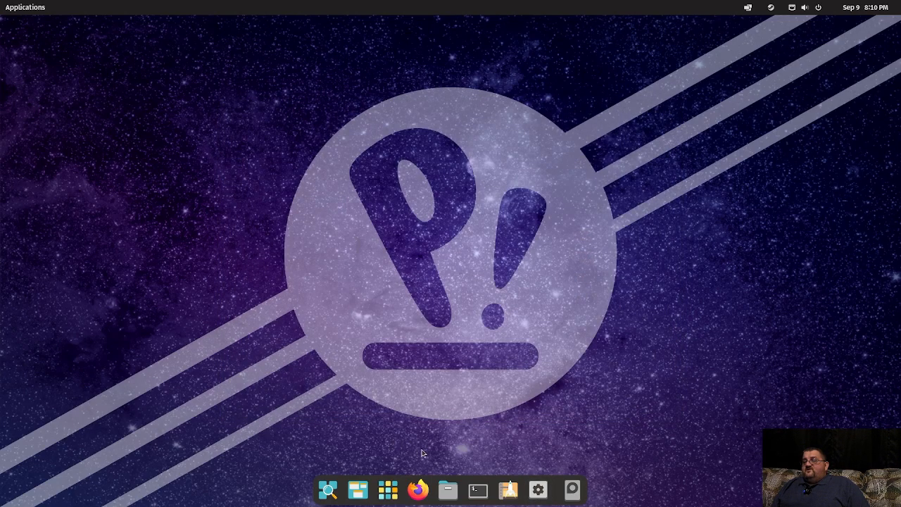
- Search the application library for "video edi" and clear the search text
click(388, 489)
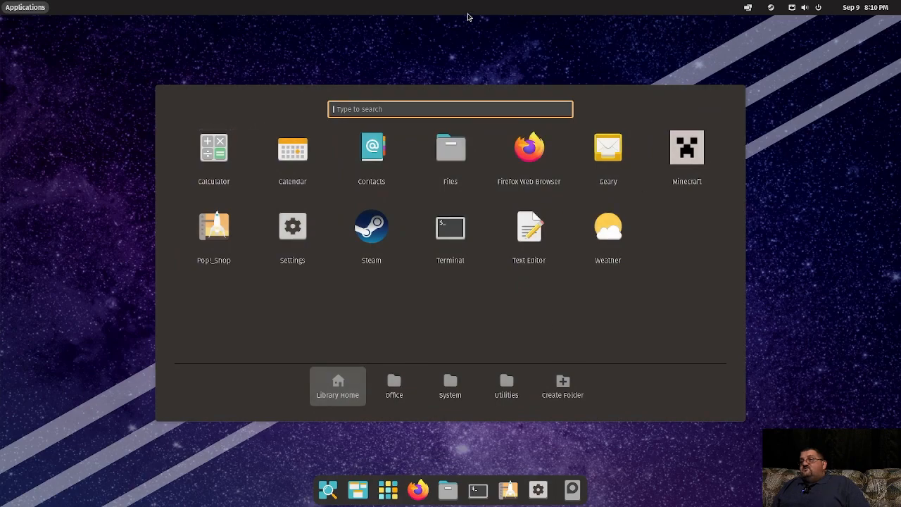
text(vid)
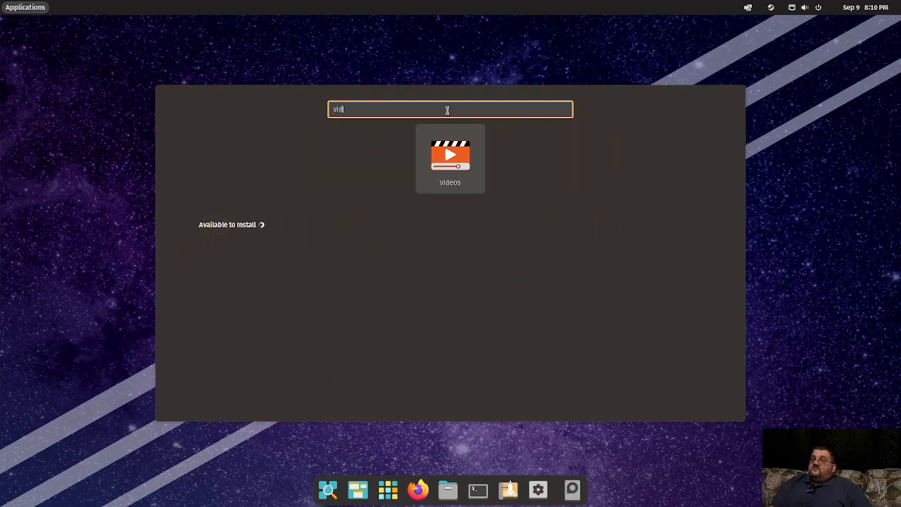
text(eo edi)
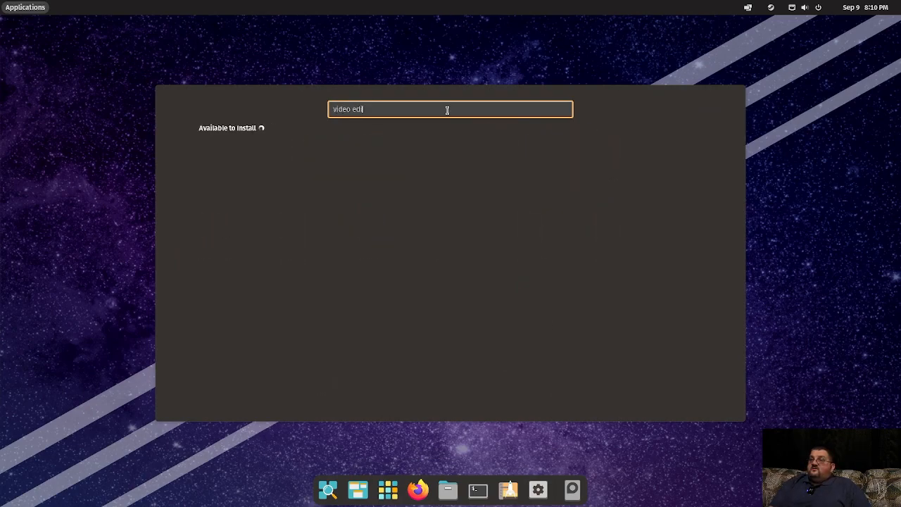
key(BackSpace)
key(BackSpace)
key(BackSpace)
key(BackSpace)
key(BackSpace)
key(BackSpace)
key(BackSpace)
key(BackSpace)
- Search the application library for kdenlive and clear the search text
text(k)
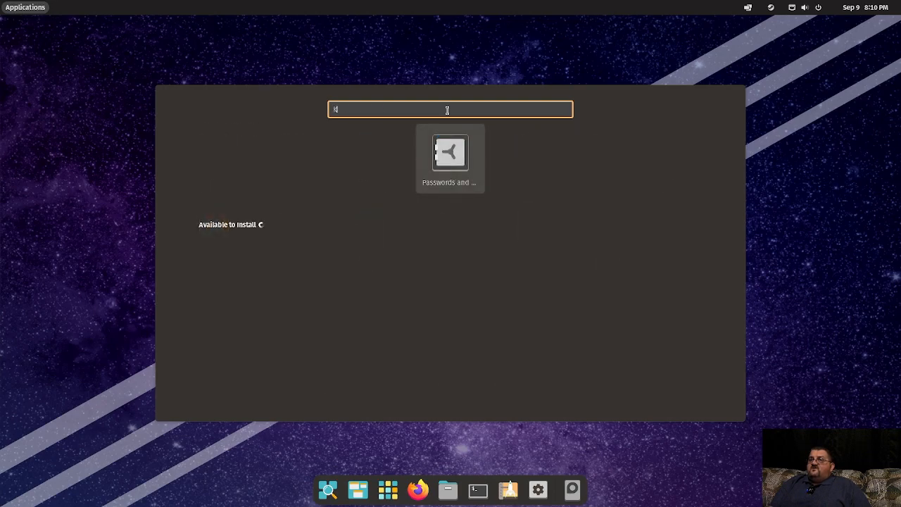
text(denlive)
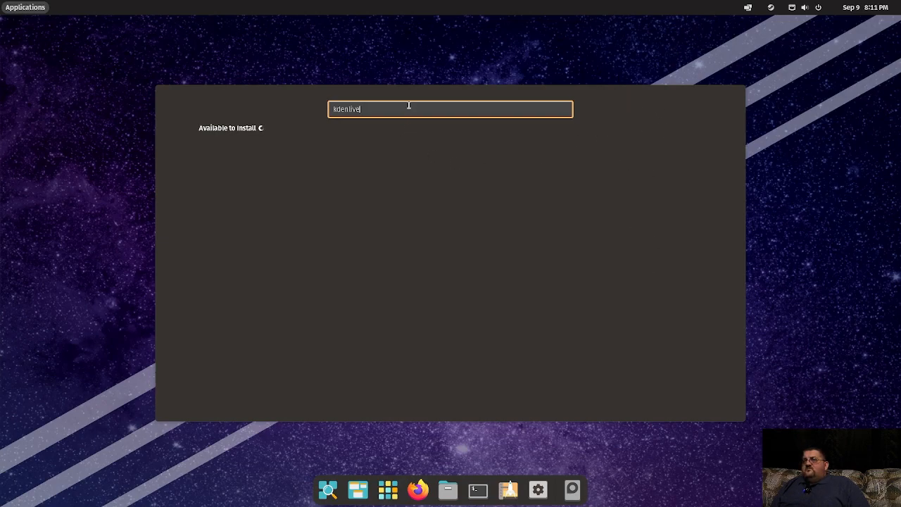
key(BackSpace)
key(BackSpace)
key(BackSpace)
key(BackSpace)
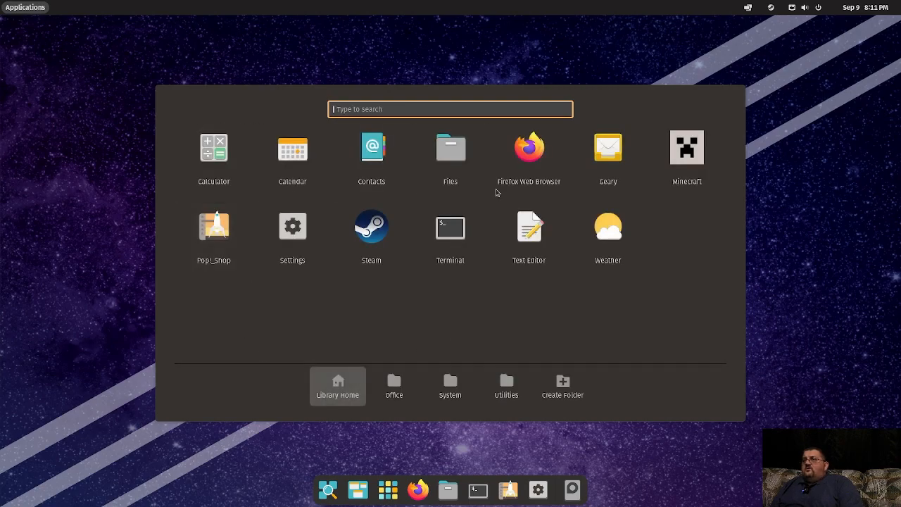
- Switch to Pop!_Shop, search for "kdenliv", and open the Kdenlive page
click(197, 493)
click(506, 497)
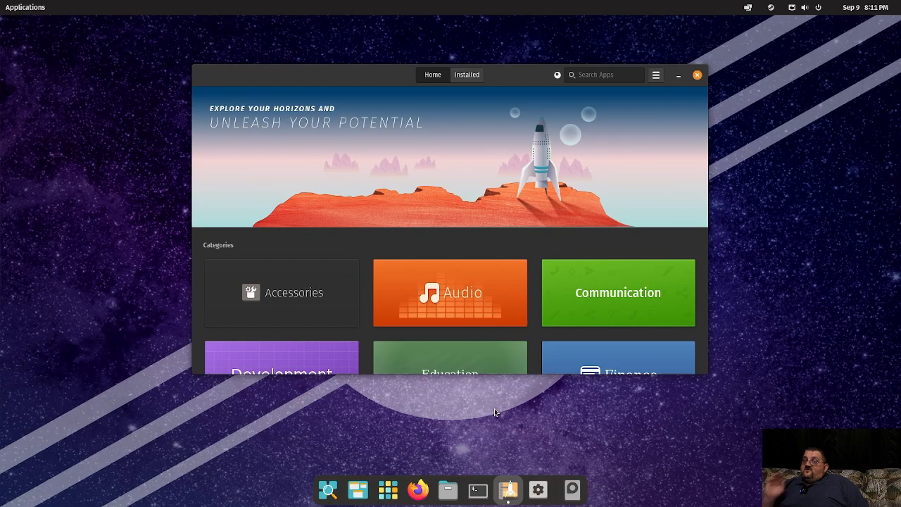
click(612, 76)
text(kdenliv)
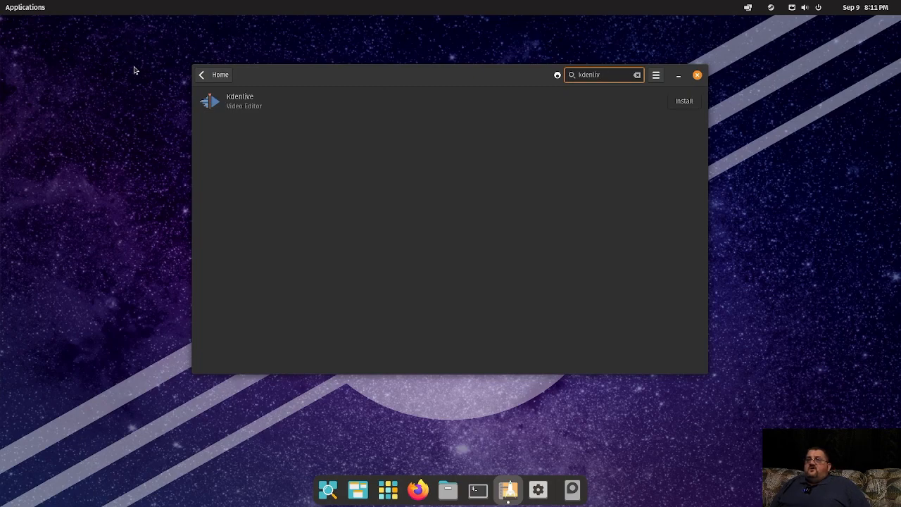
click(235, 105)
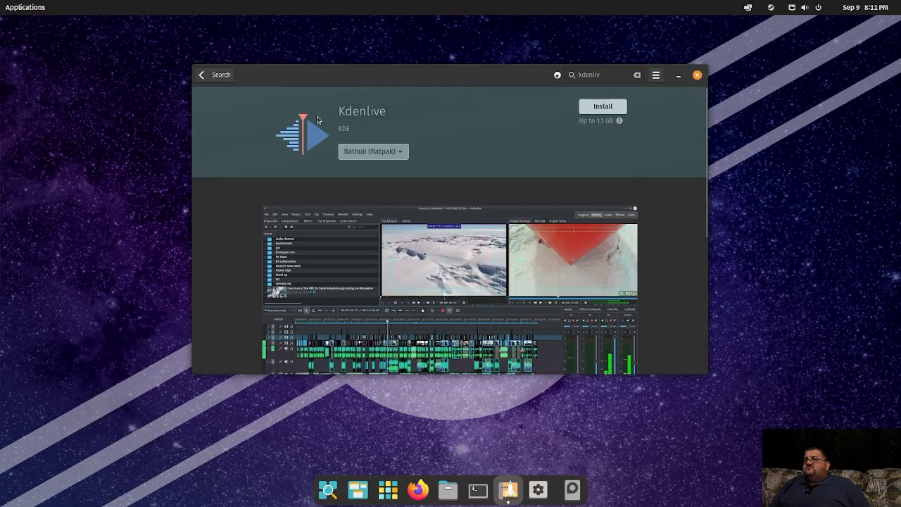
- Compare the flathub (flatpak) and Ubuntu (deb) sources on the Kdenlive page, ending on Ubuntu (deb)
click(399, 154)
click(389, 166)
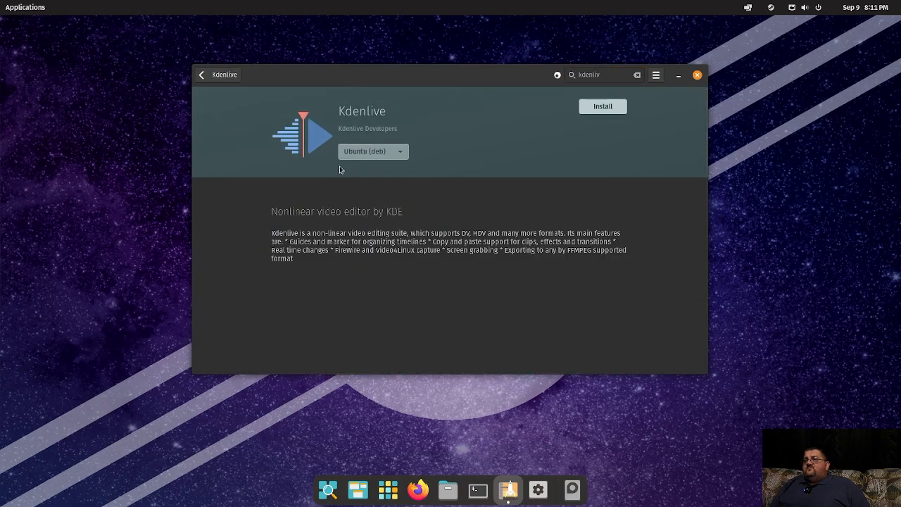
click(383, 147)
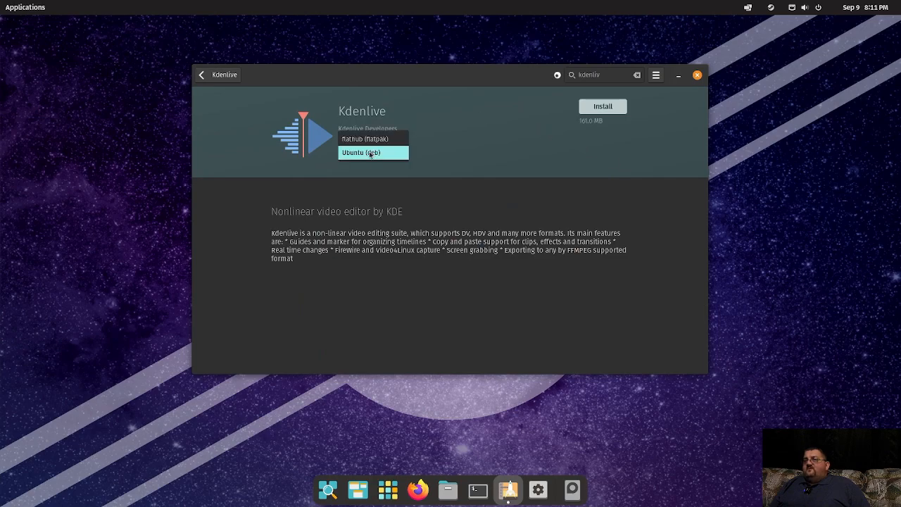
click(384, 143)
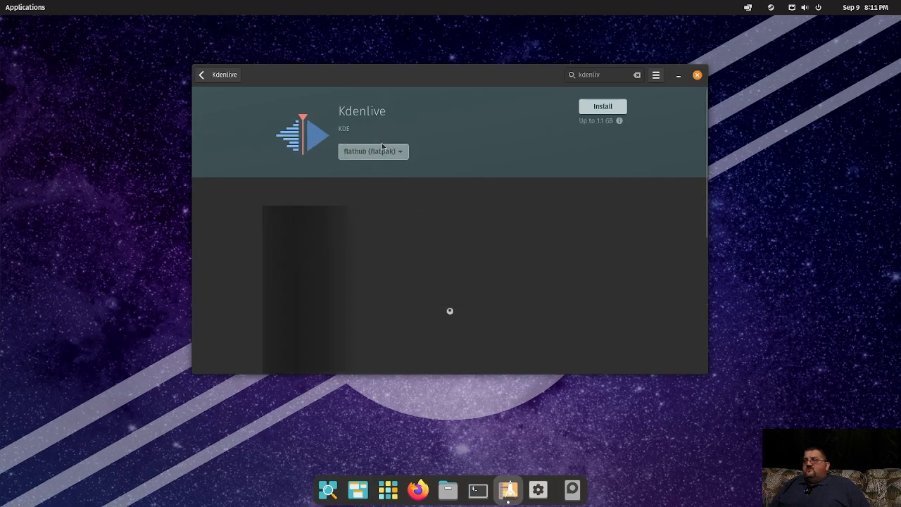
click(374, 151)
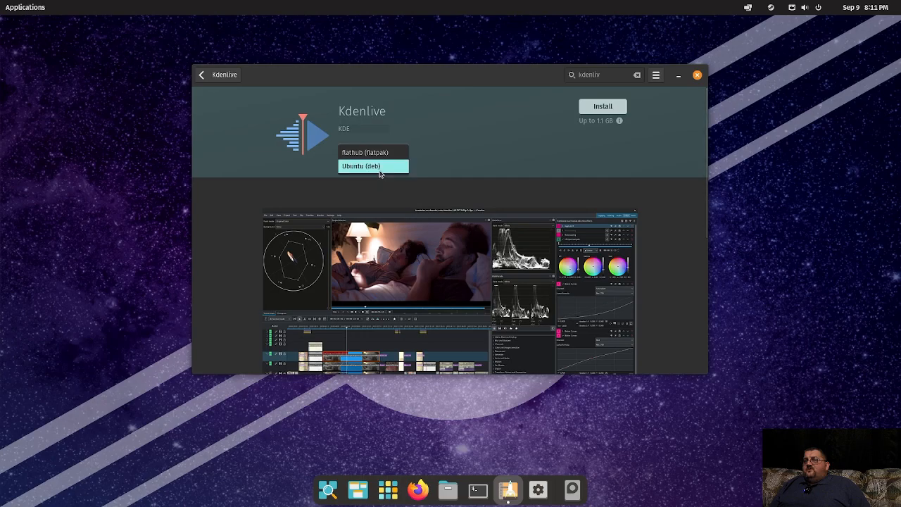
click(377, 166)
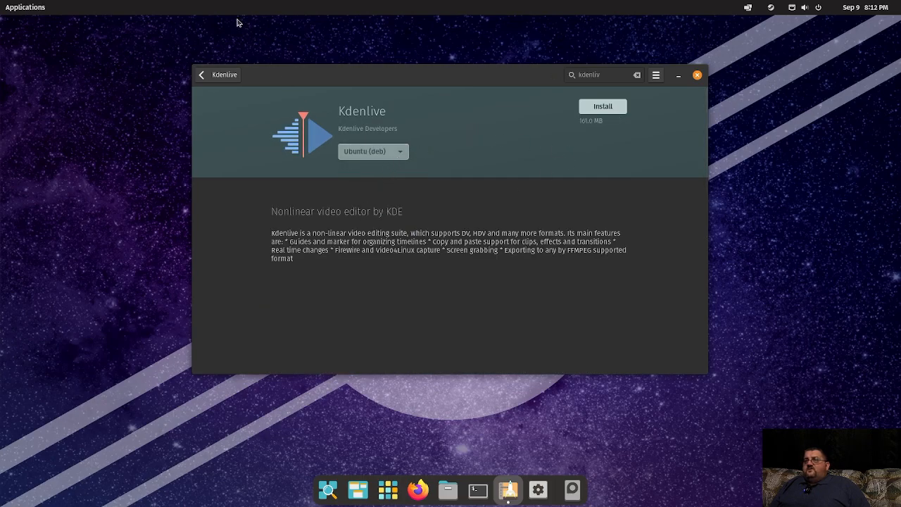
- Go back through the visited Kdenlive pages to the Pop!_Shop home page
click(206, 74)
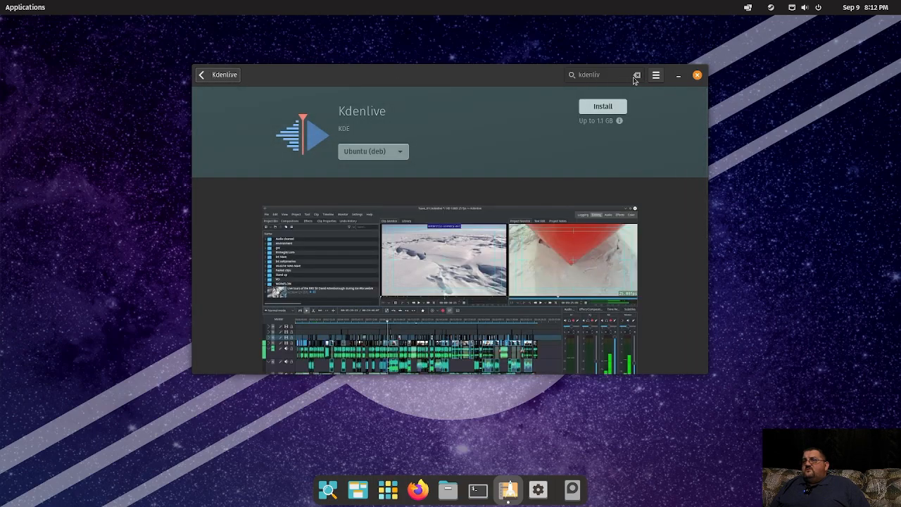
click(204, 76)
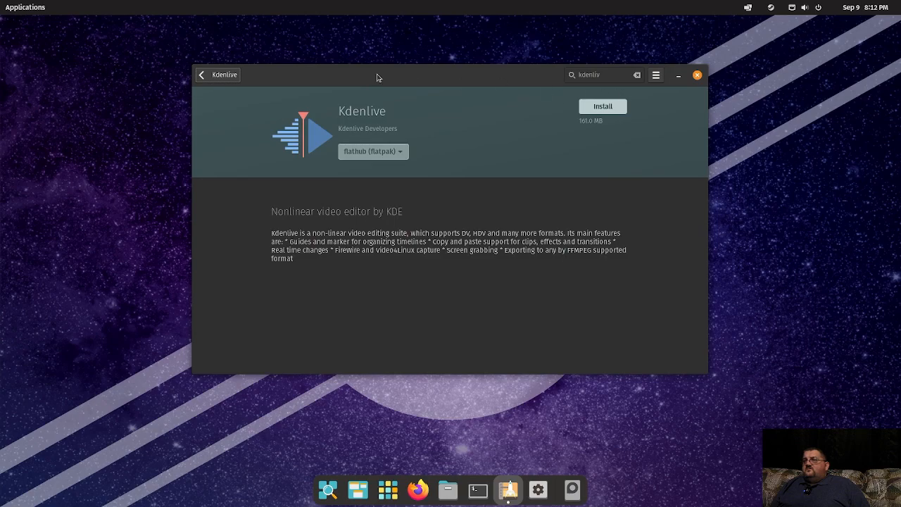
drag(240, 76, 213, 77)
click(188, 80)
click(189, 80)
click(179, 79)
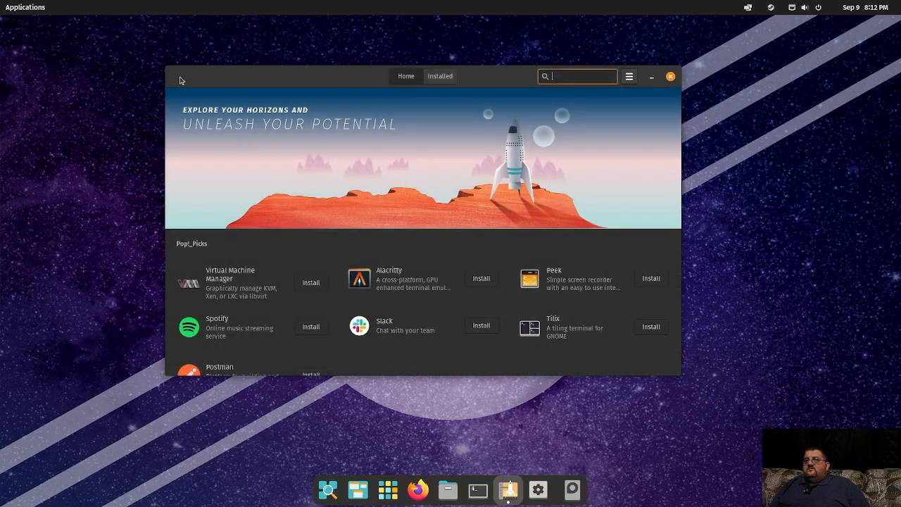
- Search Pop!_Shop for "neofe" and close the shop
text(ne)
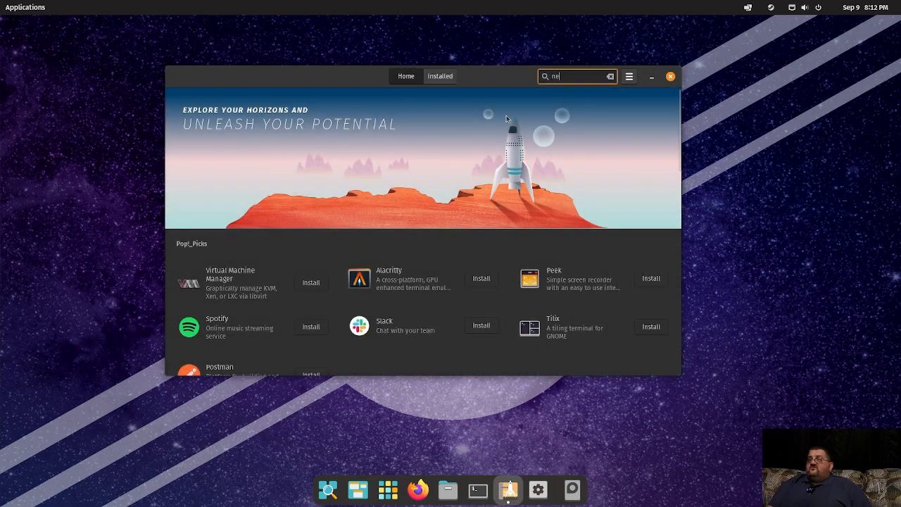
text(ofe)
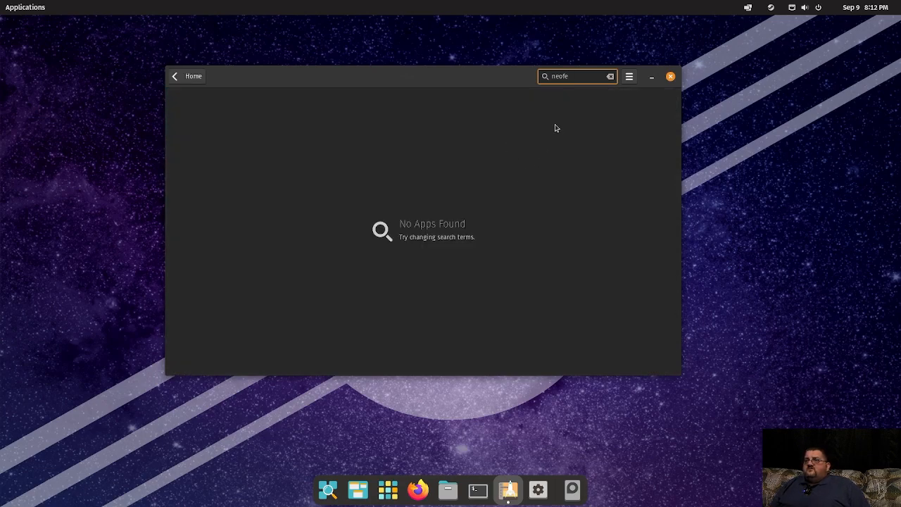
click(670, 76)
- Open a terminal, try to run neofetch, and end the session with exit
click(471, 490)
text(neofetch)
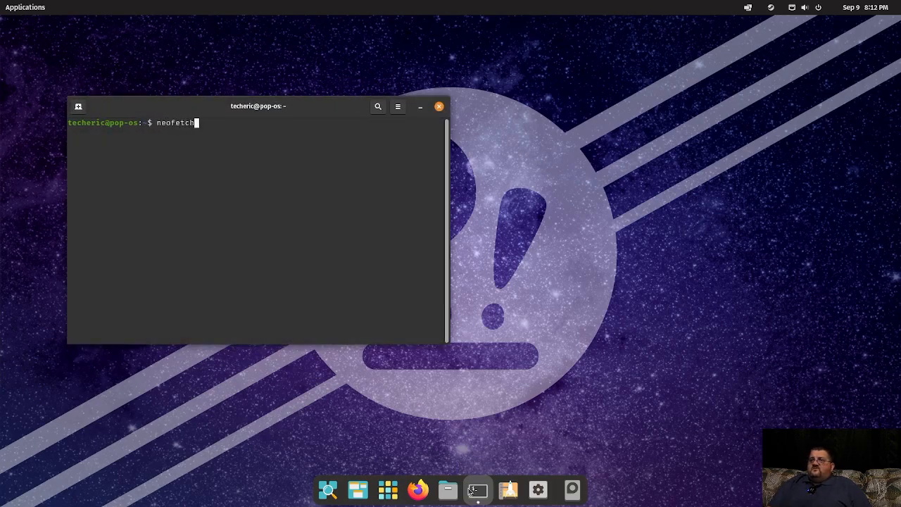
key(Return)
text(exit)
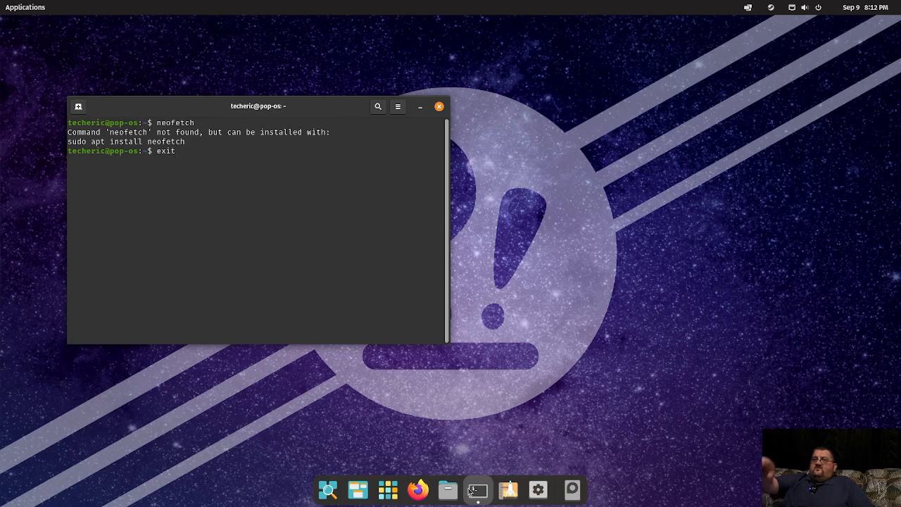
key(Return)
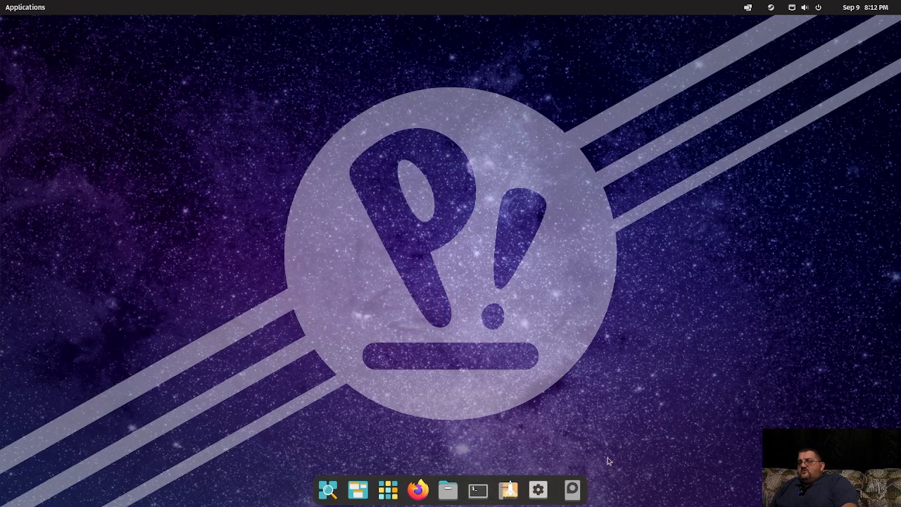
- Close Settings after a brief look, and browse the Utilities and System folders of the application library
click(538, 489)
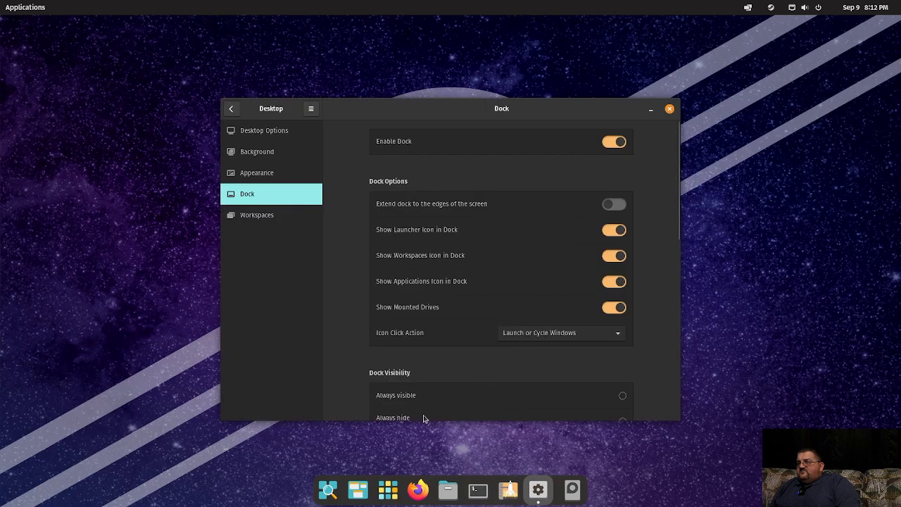
click(668, 110)
click(388, 489)
click(506, 387)
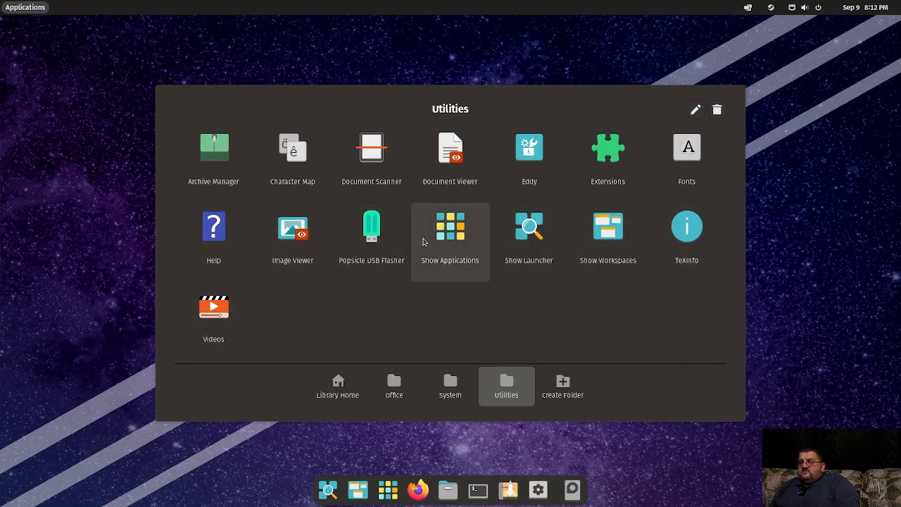
click(459, 387)
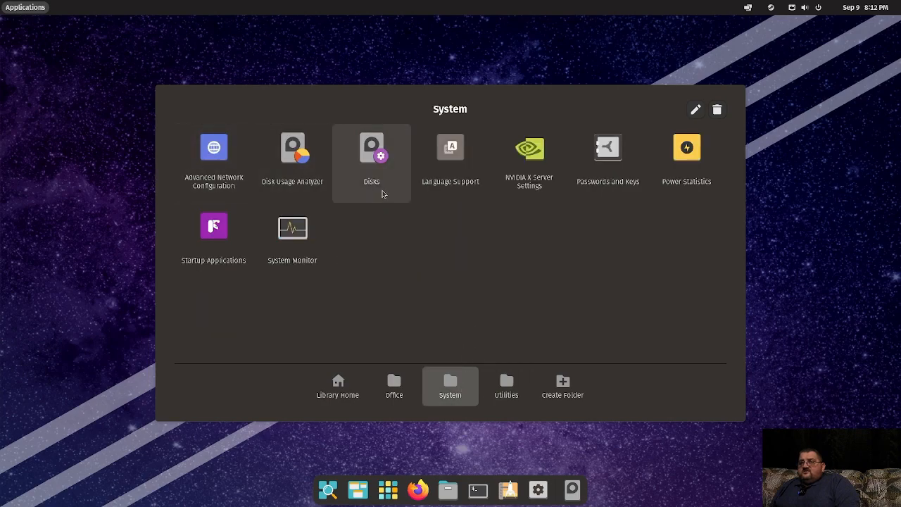
- Open System Monitor, examine the resource usage, file systems and processes, and close it
click(305, 247)
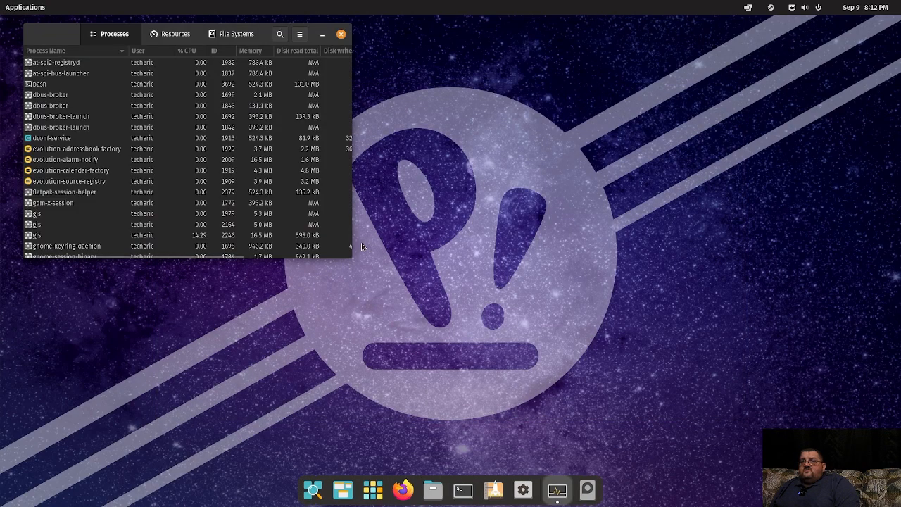
click(174, 35)
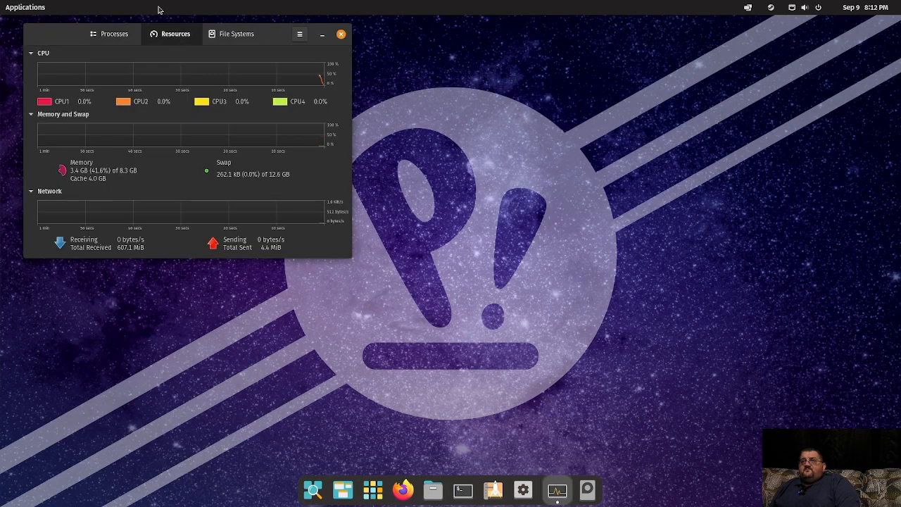
drag(50, 44, 332, 190)
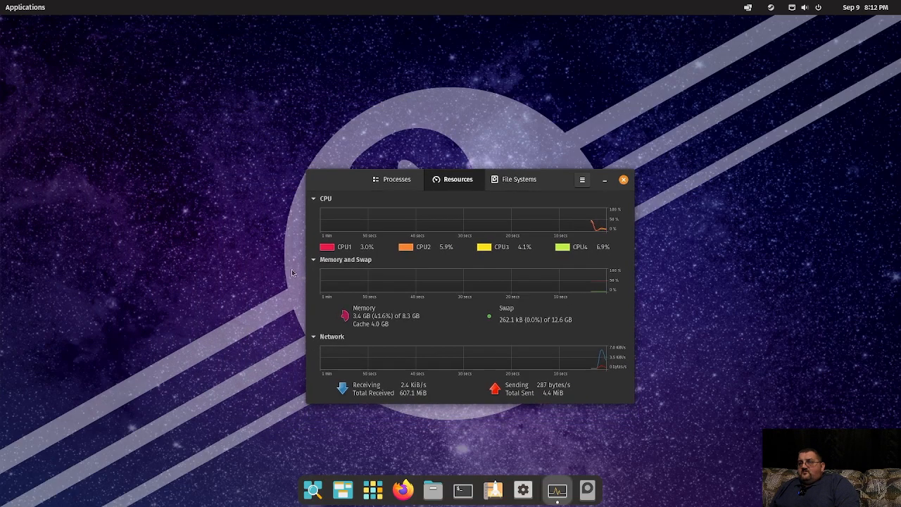
click(313, 262)
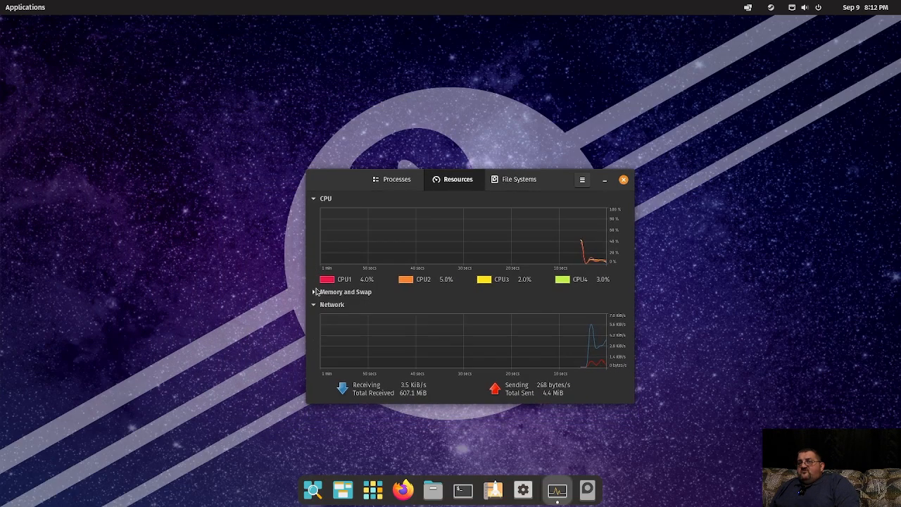
click(314, 293)
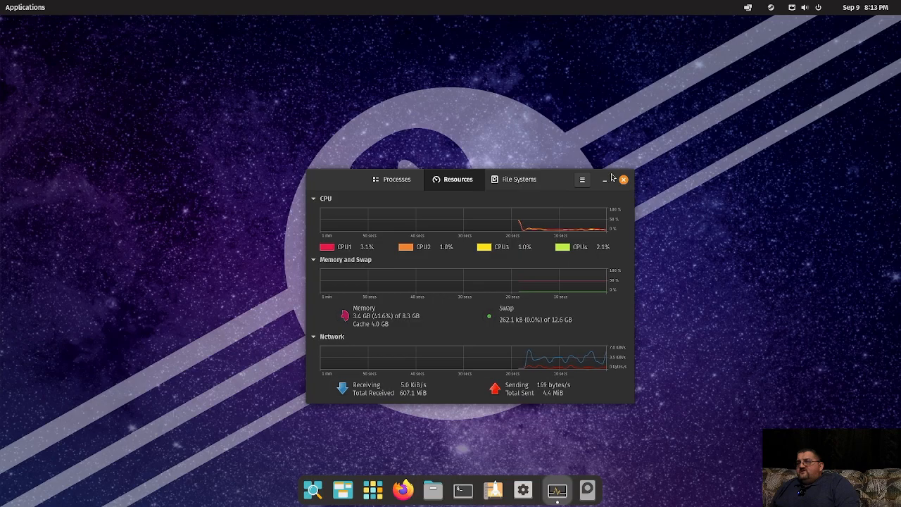
click(520, 180)
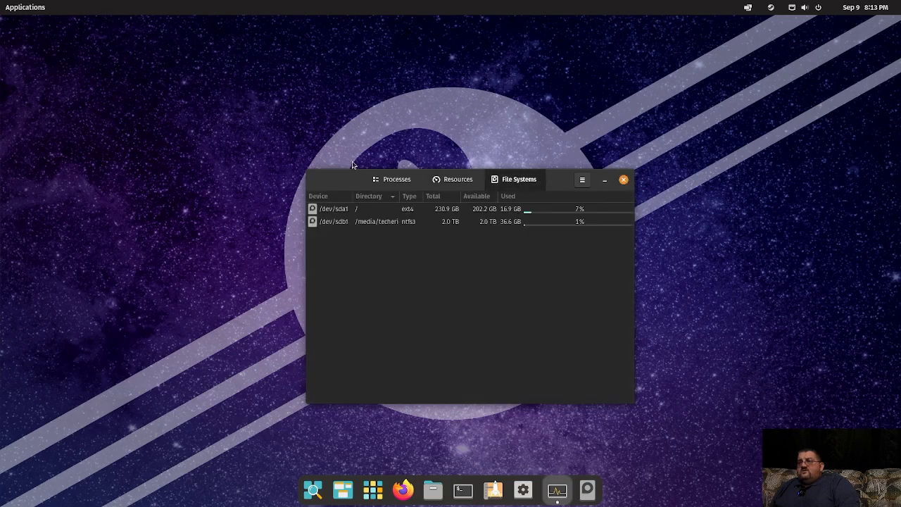
click(386, 185)
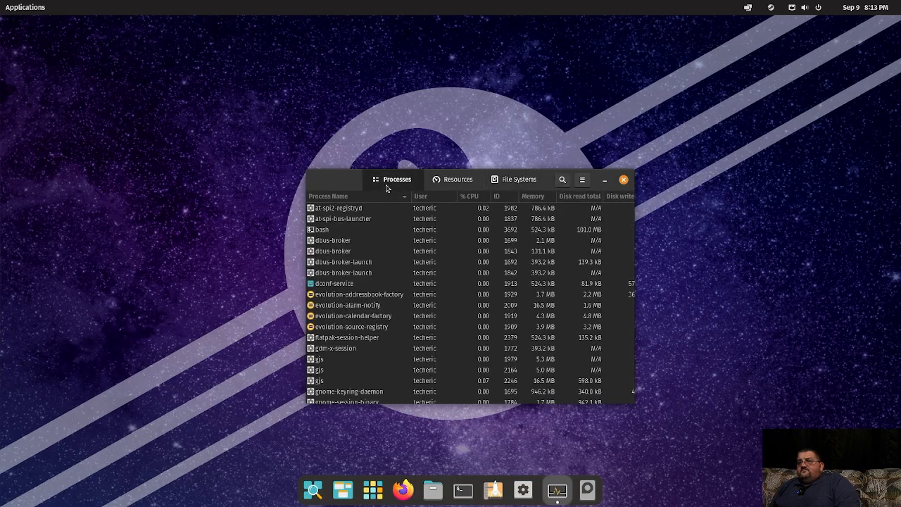
click(623, 182)
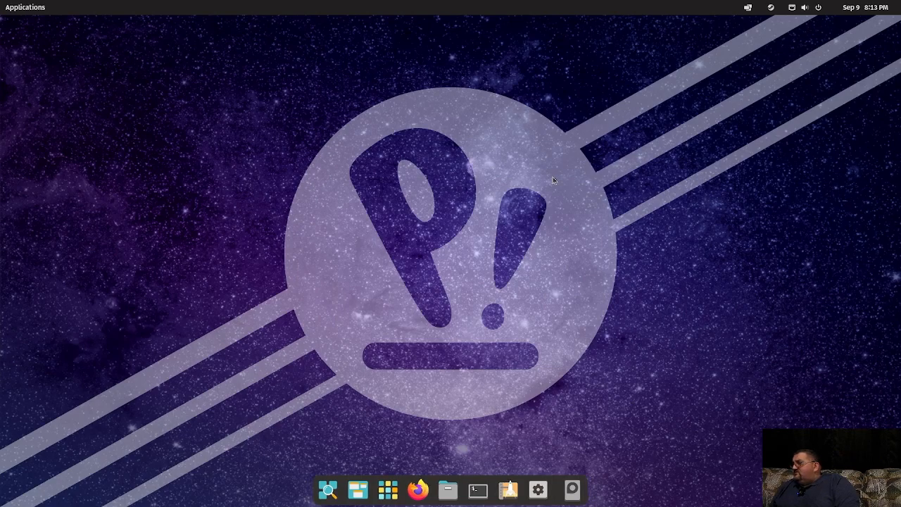